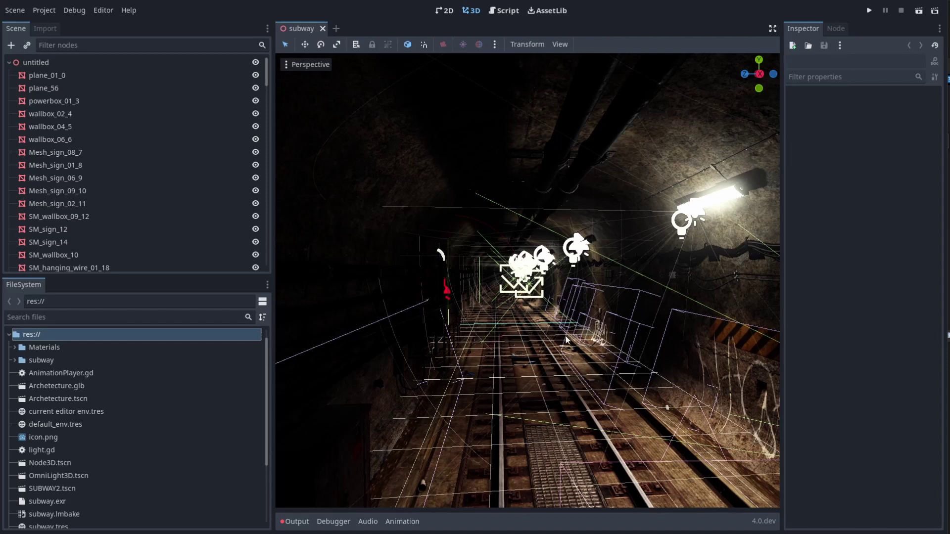
# - Scroll the subway scene's node list down until WorldEnvironment appears below the decals and AnimationPlayer
pyautogui.scroll(-15, 93, 216)
pyautogui.scroll(-6, 84, 244)
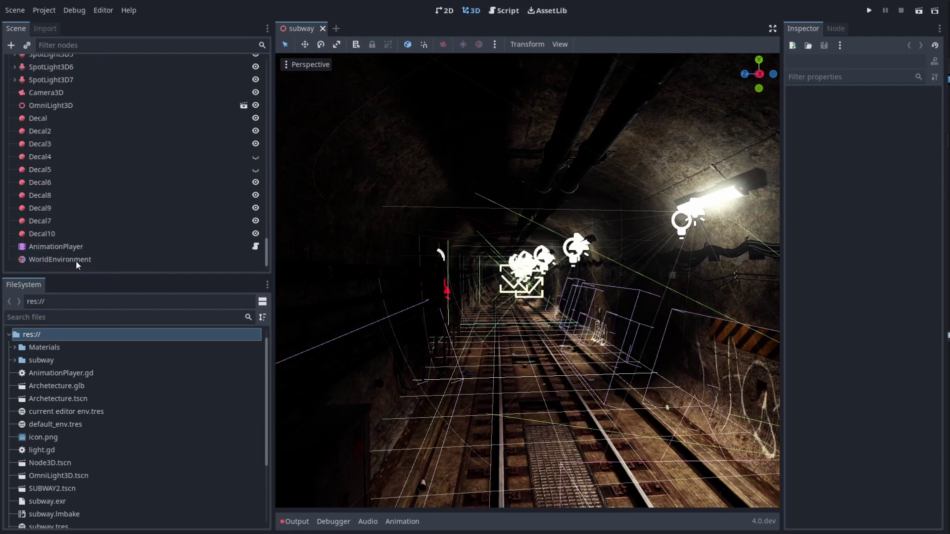
# - Select WorldEnvironment and scroll its Inspector down to Adjustments > Color Correction
pyautogui.click(76, 261)
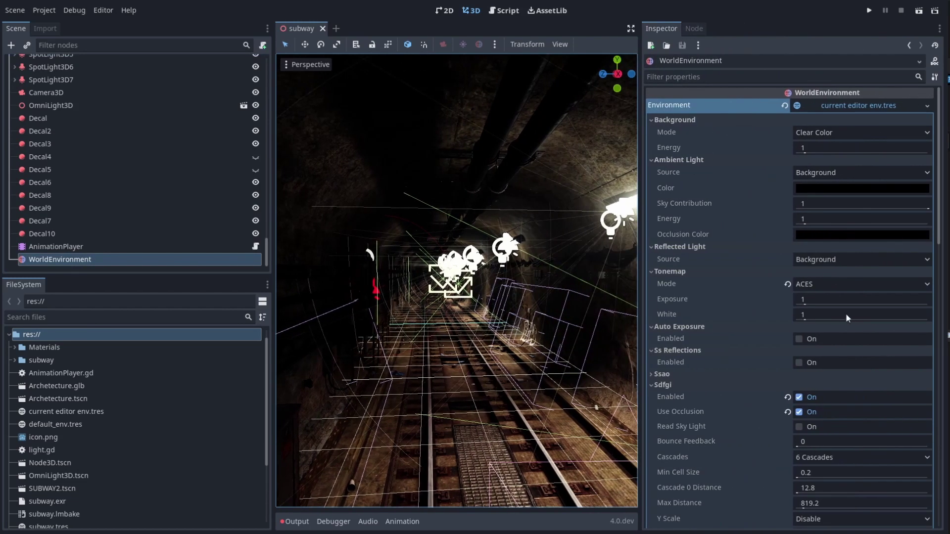
pyautogui.scroll(-8, 720, 295)
pyautogui.scroll(-9, 680, 345)
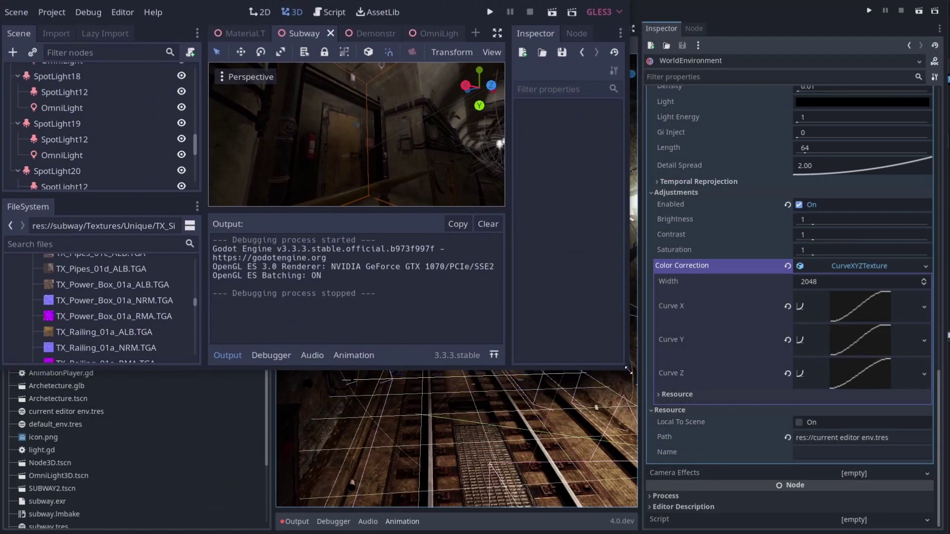
# - Enlarge the Godot 3.3 window and preview the subway scene through the Camera node
pyautogui.moveTo(627, 368); pyautogui.dragTo(948, 532)
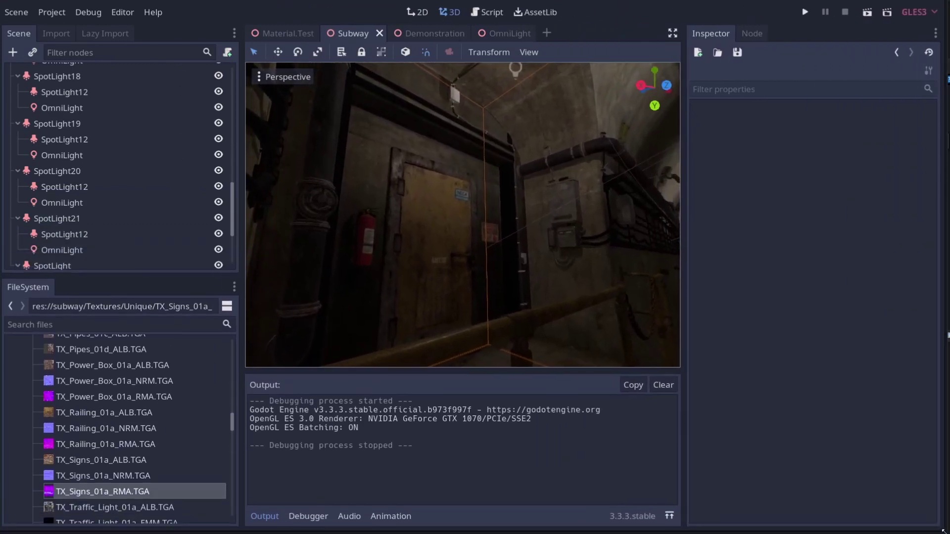
pyautogui.moveTo(686, 268); pyautogui.dragTo(782, 268)
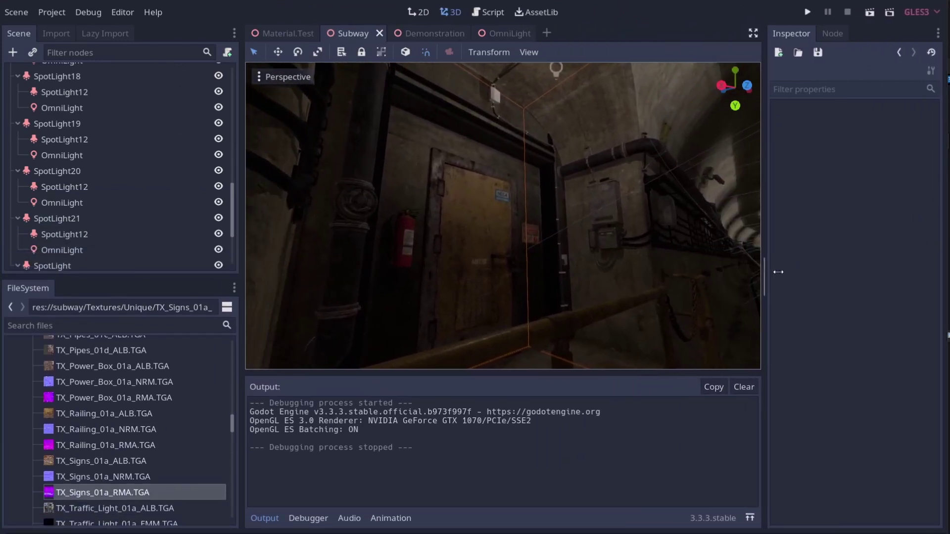
pyautogui.scroll(-3, 80, 198)
pyautogui.click(74, 241)
pyautogui.click(259, 95)
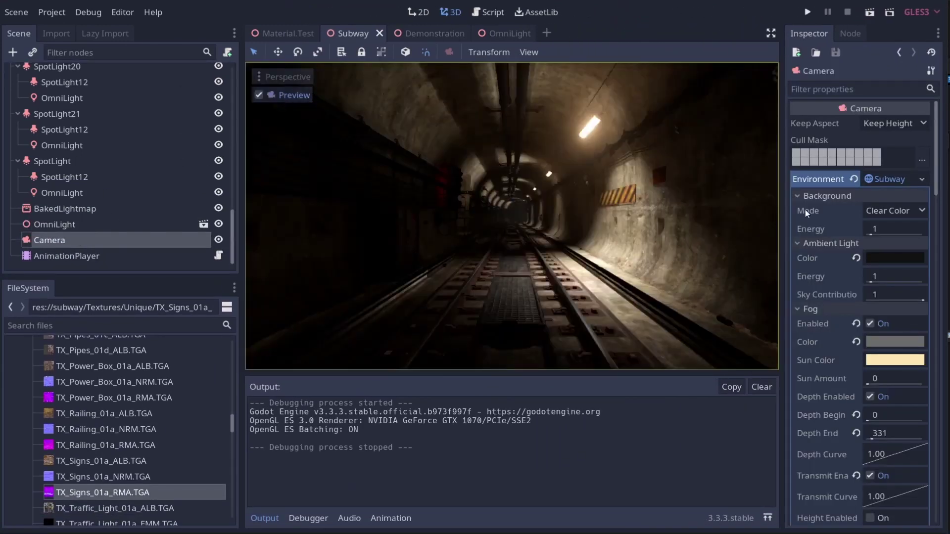
# - Inspect the Camera's gradient Color Correction texture options, then dismiss them without changes
pyautogui.scroll(-10, 851, 369)
pyautogui.scroll(-10, 841, 396)
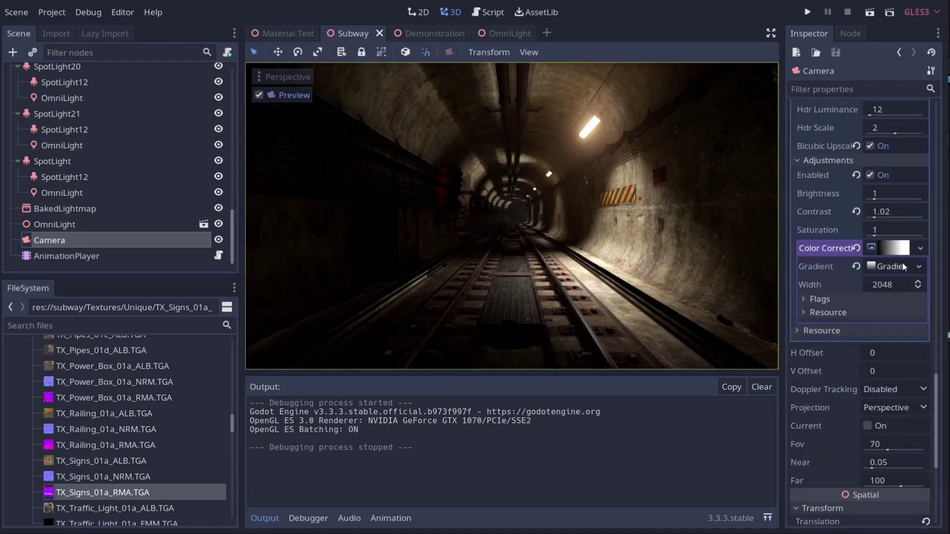
pyautogui.click(920, 248)
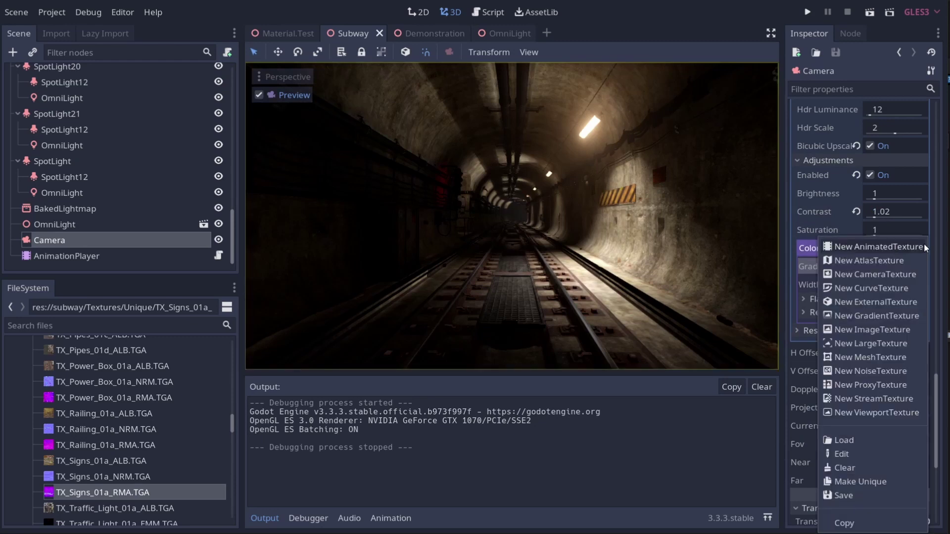
pyautogui.click(805, 248)
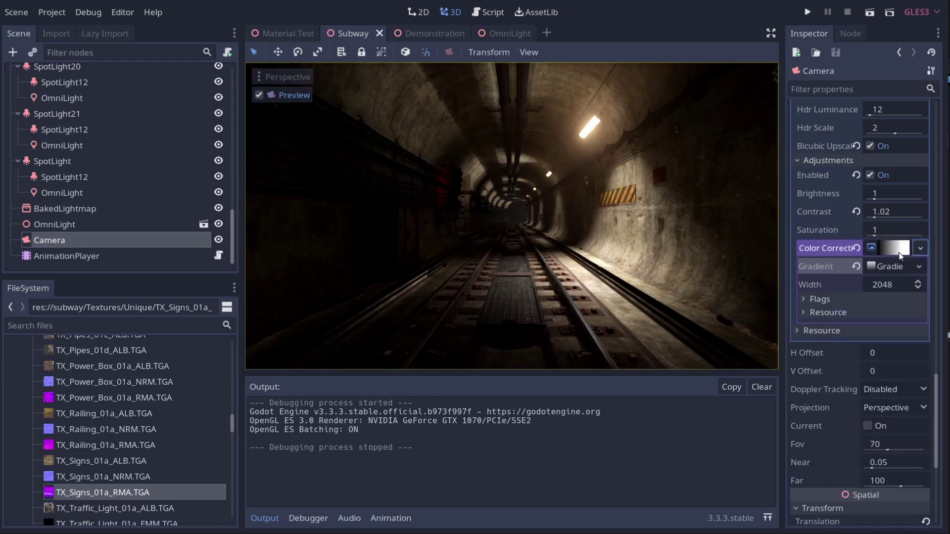
pyautogui.click(898, 251)
pyautogui.click(891, 246)
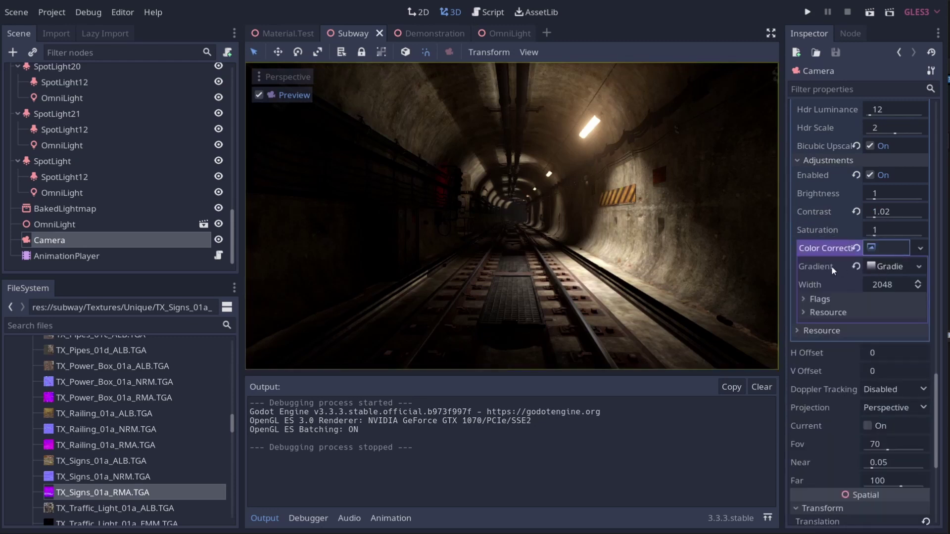
pyautogui.click(920, 249)
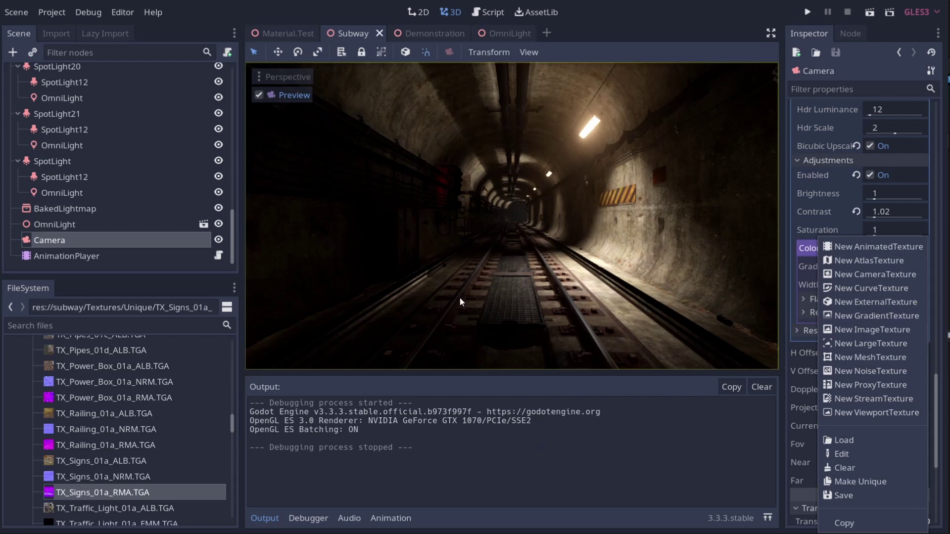
pyautogui.click(789, 216)
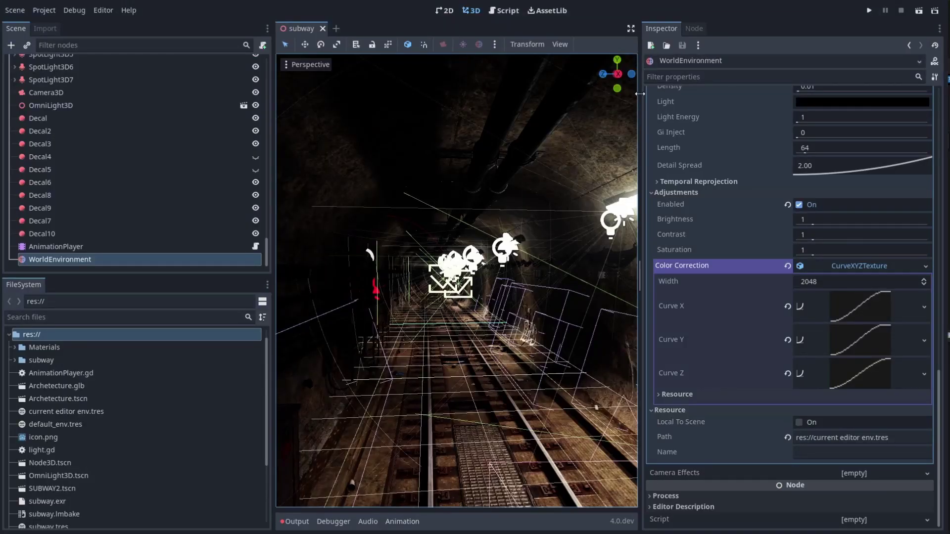
# - Move the view closer to the wireframe box, then bring the Sdfgi and Glow settings into view
pyautogui.moveTo(640, 93); pyautogui.dragTo(837, 94)
pyautogui.moveTo(635, 287); pyautogui.dragTo(635, 288, button='right')
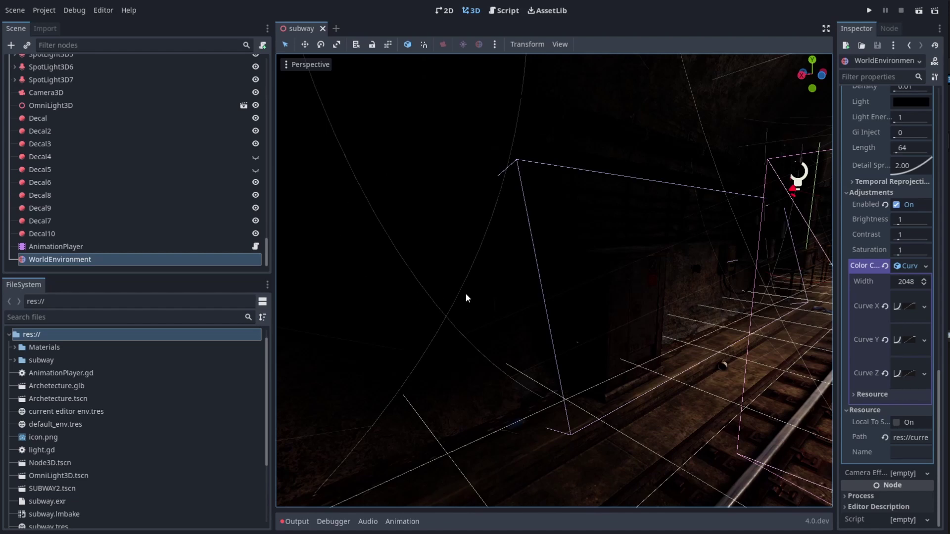
pyautogui.moveTo(835, 189); pyautogui.dragTo(709, 188)
pyautogui.scroll(5, 796, 269)
pyautogui.scroll(5, 797, 269)
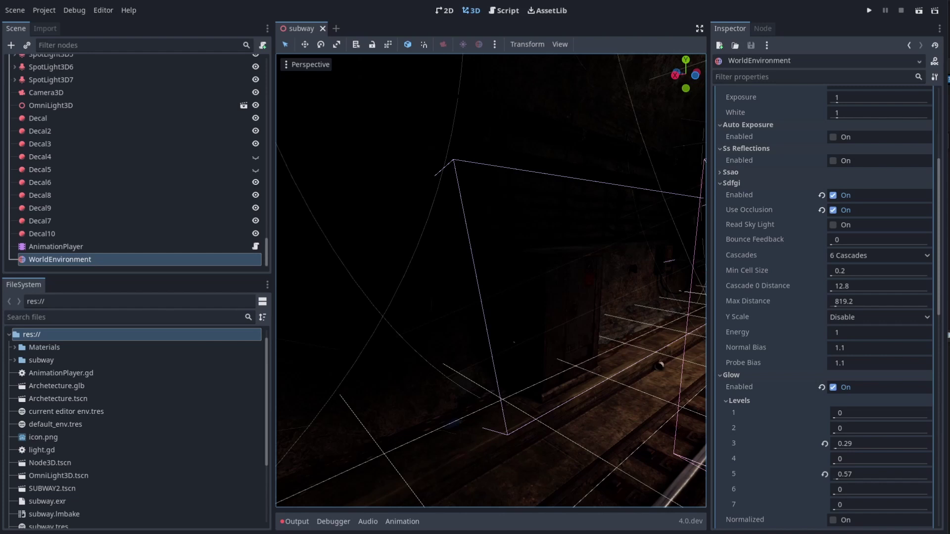
# - Turn SDFGI off and back on, look down the tunnel, and select Camera3D
pyautogui.click(833, 195)
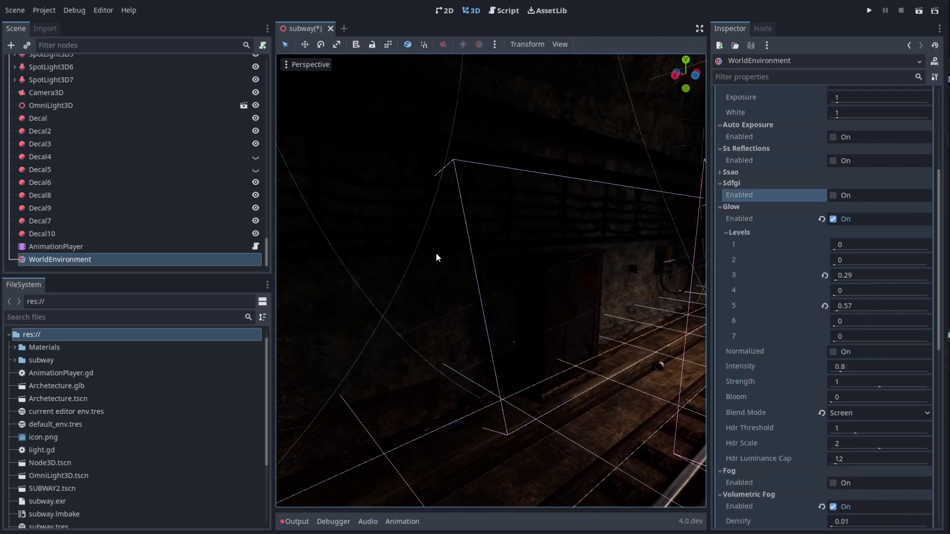
pyautogui.click(832, 195)
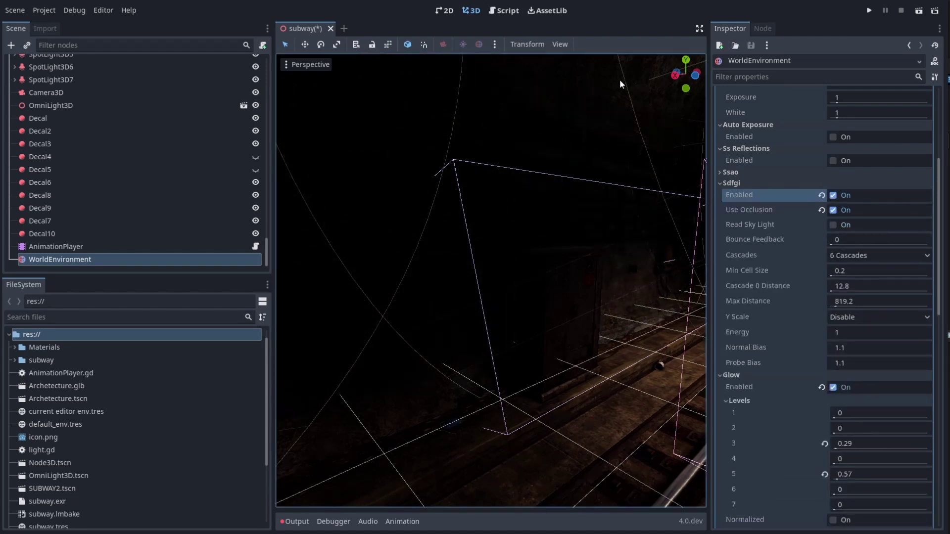
pyautogui.moveTo(381, 321); pyautogui.dragTo(368, 316, button='right')
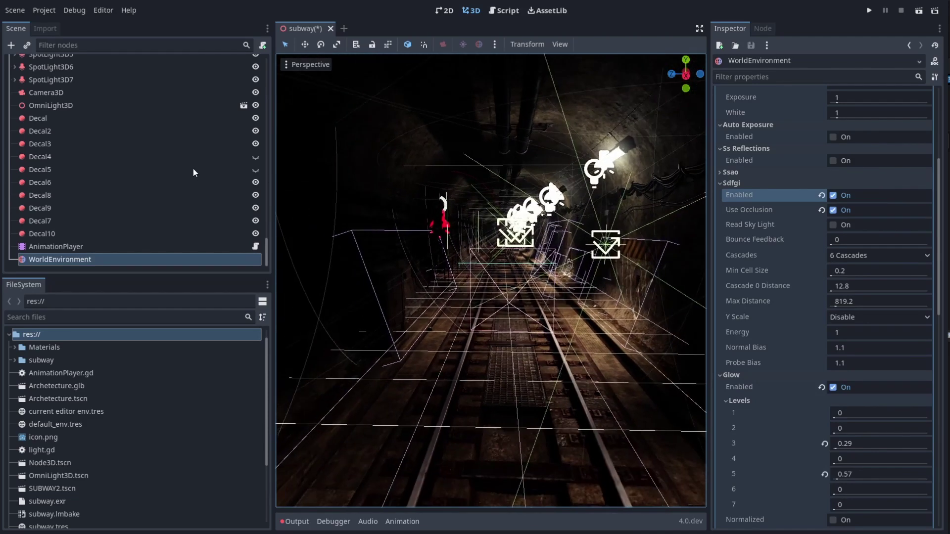
pyautogui.scroll(2, 64, 126)
pyautogui.click(53, 145)
# - Preview through Camera3D with a wider viewport and expand the camera's Environment settings
pyautogui.click(286, 79)
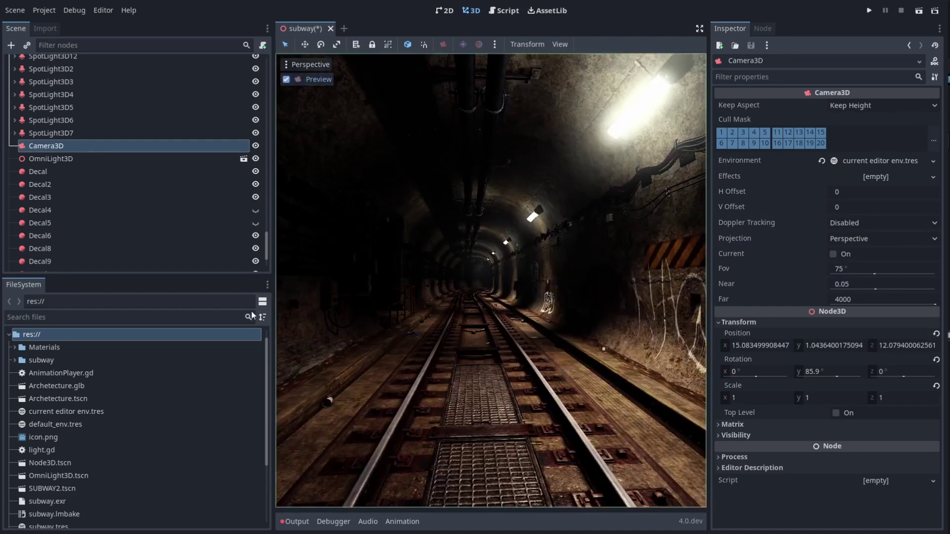
pyautogui.moveTo(274, 288); pyautogui.dragTo(97, 287)
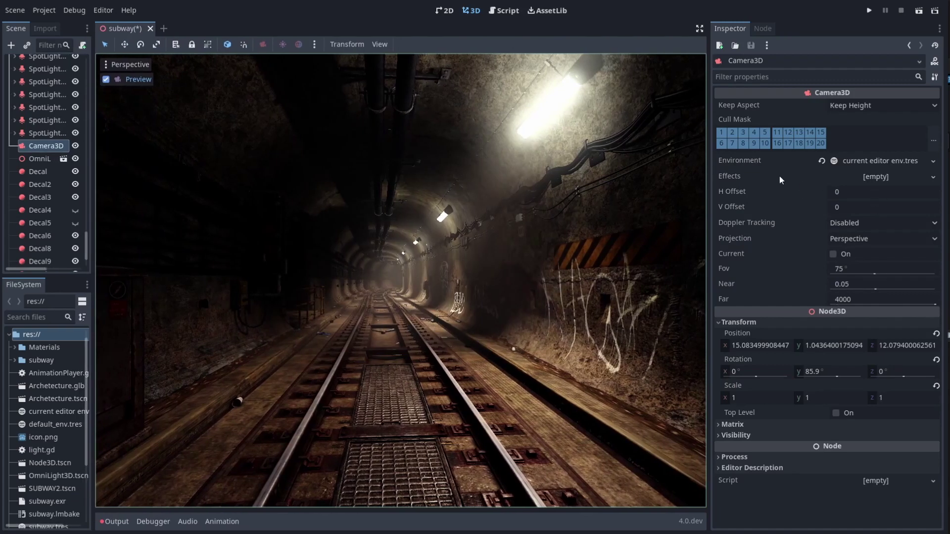
pyautogui.scroll(-2, 41, 167)
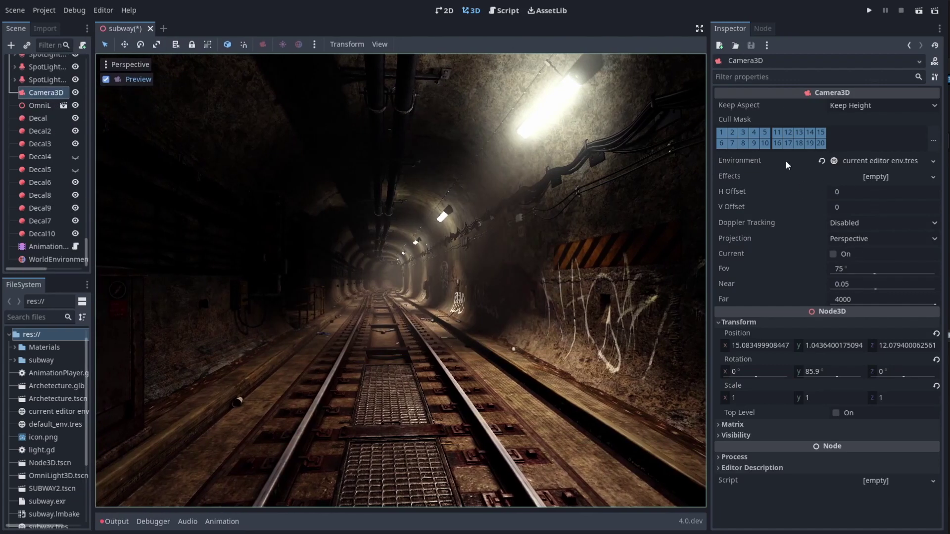
pyautogui.click(859, 161)
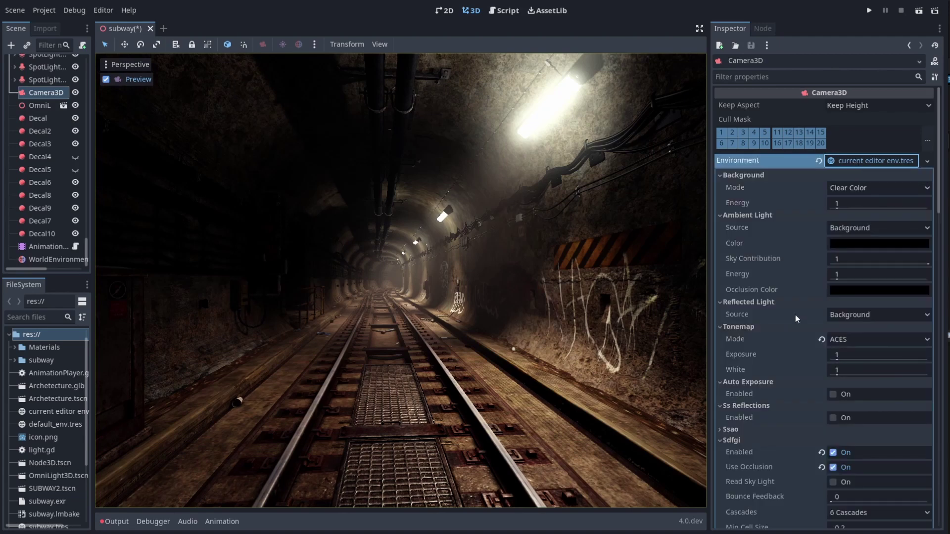
pyautogui.scroll(-10, 791, 346)
pyautogui.scroll(-5, 801, 396)
pyautogui.scroll(5, 798, 376)
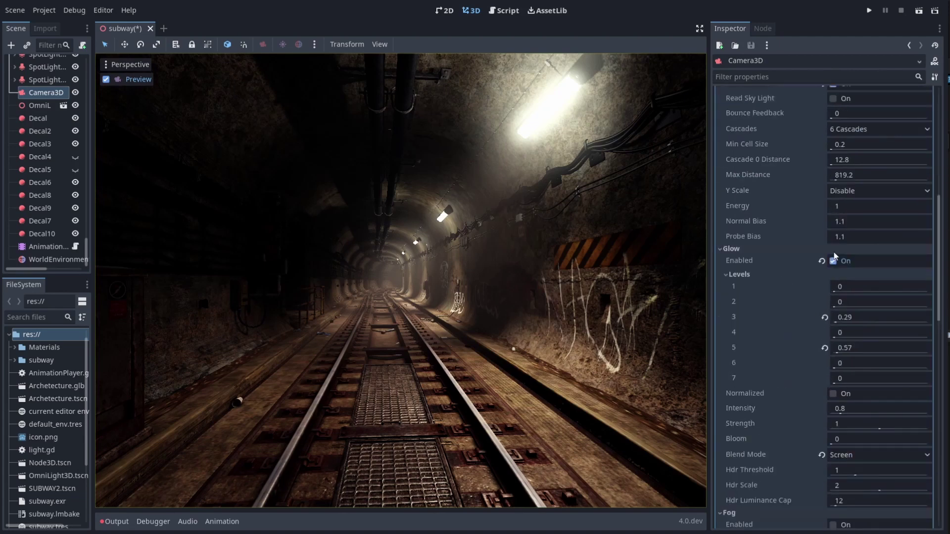
pyautogui.scroll(4, 822, 247)
# - Toggle SDFGI off and on several times to compare lighting, leaving it enabled
pyautogui.click(833, 233)
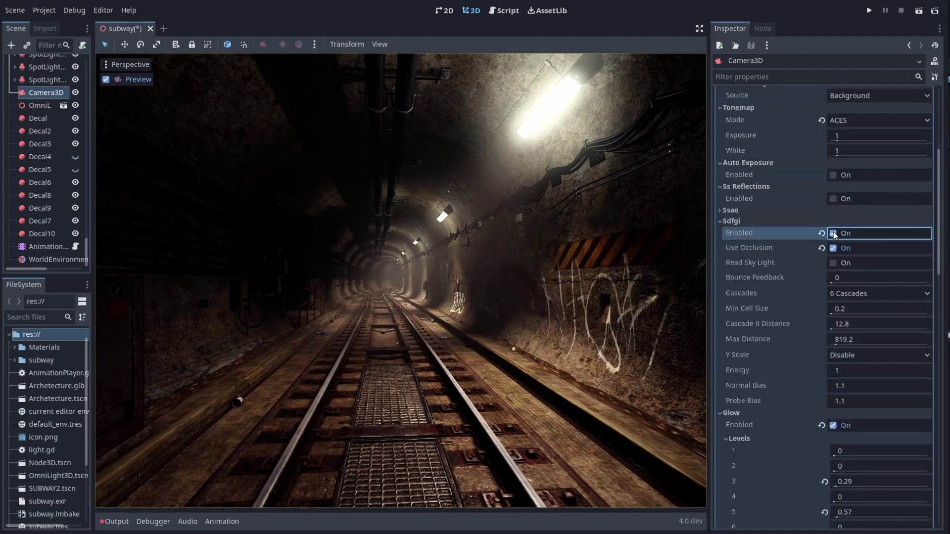
pyautogui.click(833, 233)
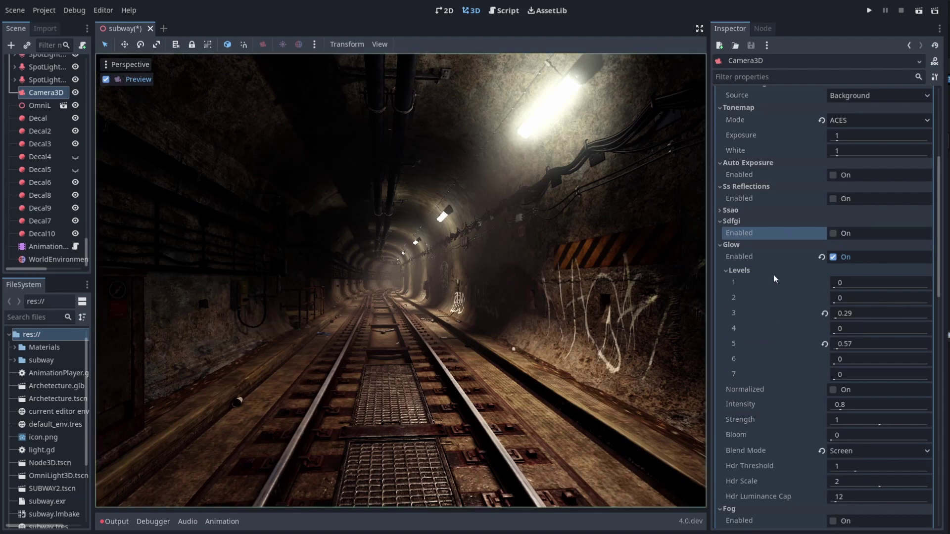
pyautogui.click(833, 233)
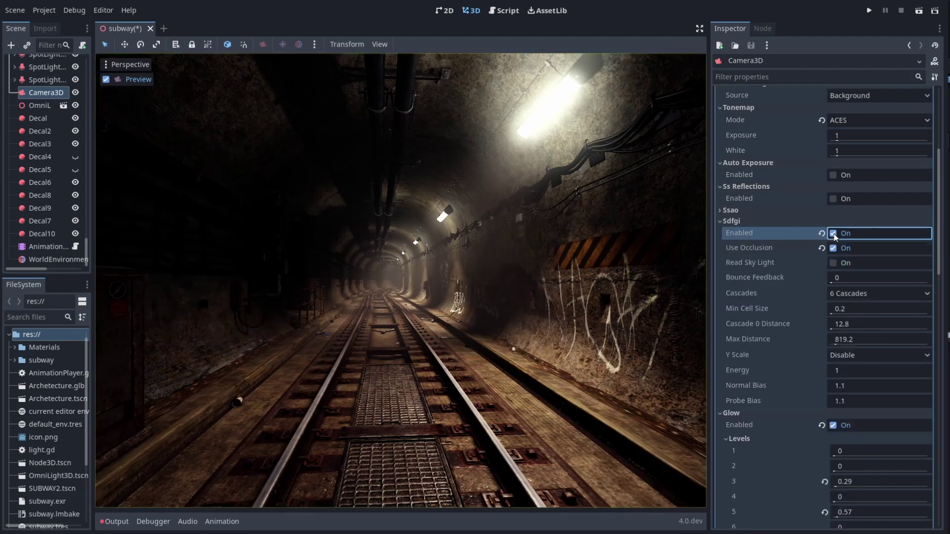
pyautogui.click(833, 233)
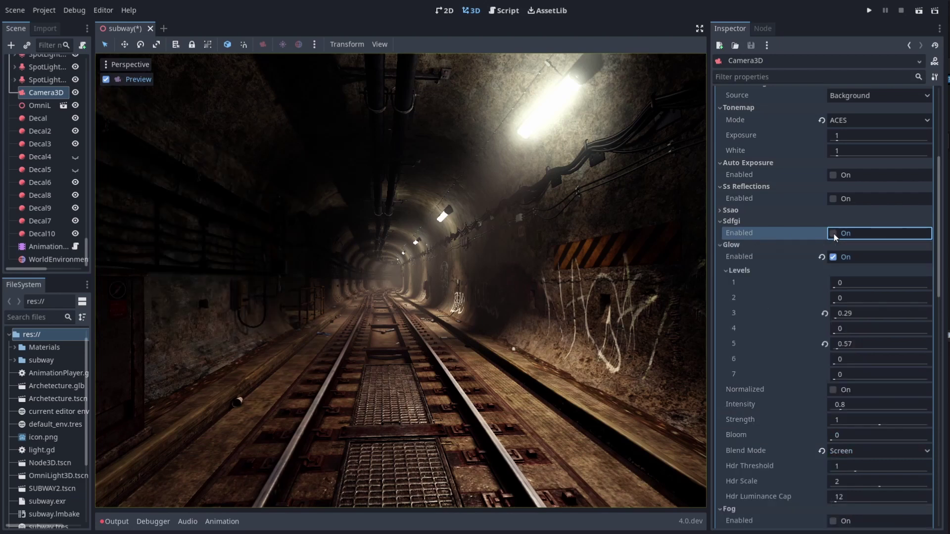
pyautogui.click(833, 233)
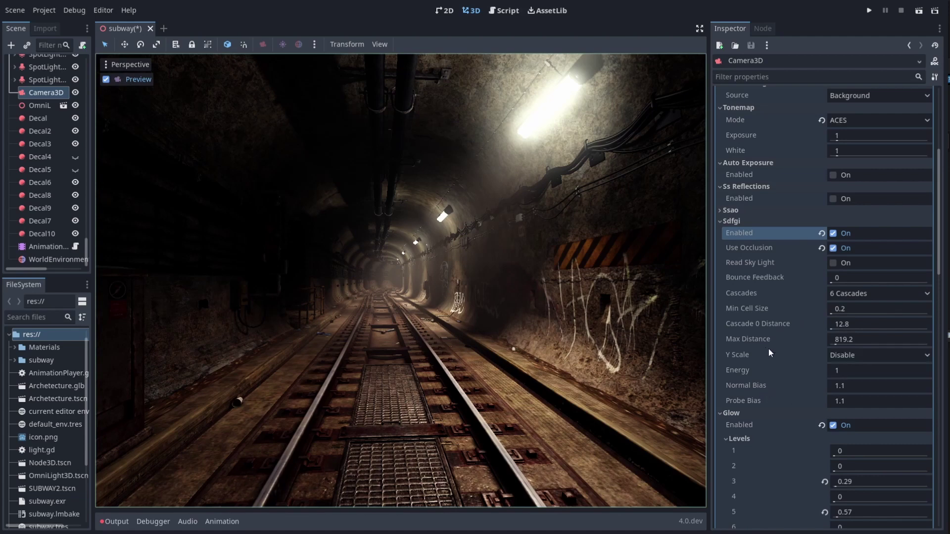
# - Bring the Godot 3.3 subway project window forward
pyautogui.scroll(-5, 767, 349)
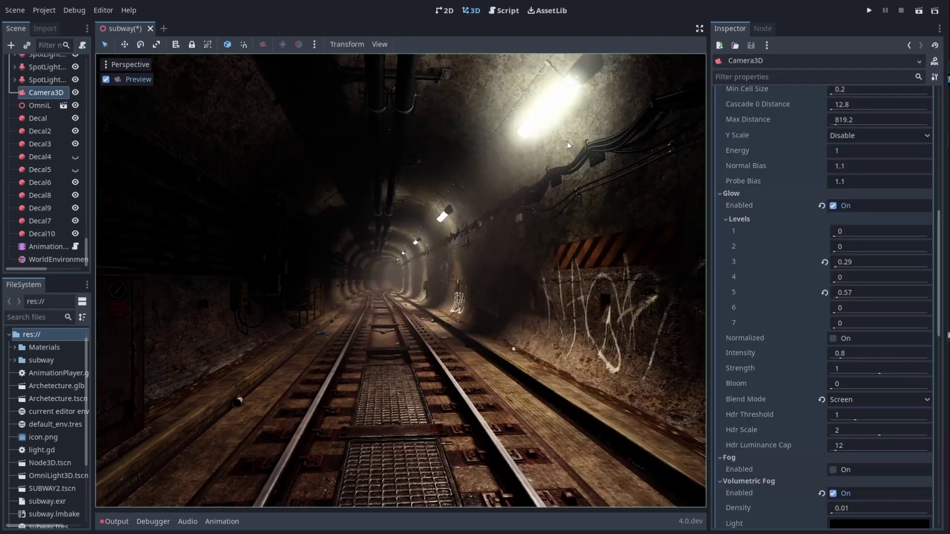
pyautogui.hotkey('alt', 'Tab')
pyautogui.click(667, 132)
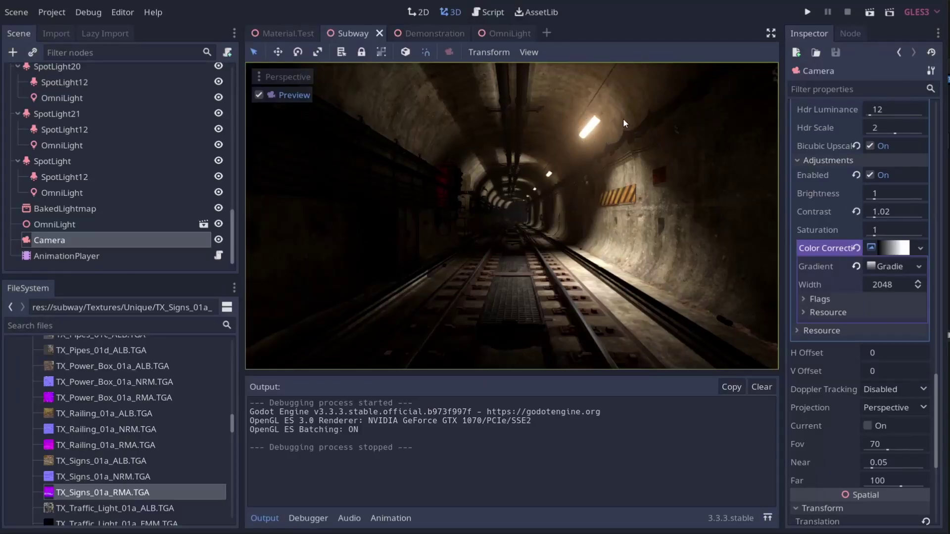
# - Widen the Inspector at Glow Levels and turn glow level 1 off and back on
pyautogui.scroll(3, 834, 302)
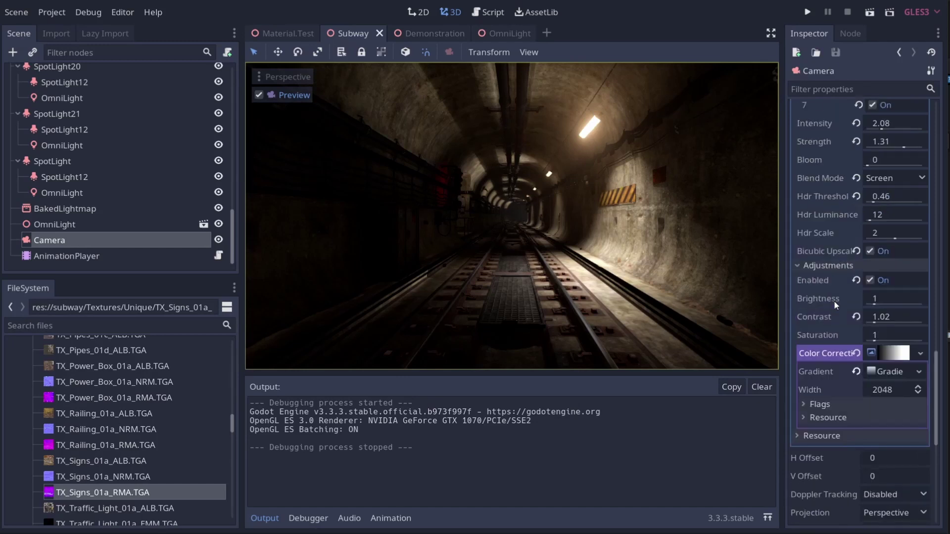
pyautogui.scroll(6, 834, 301)
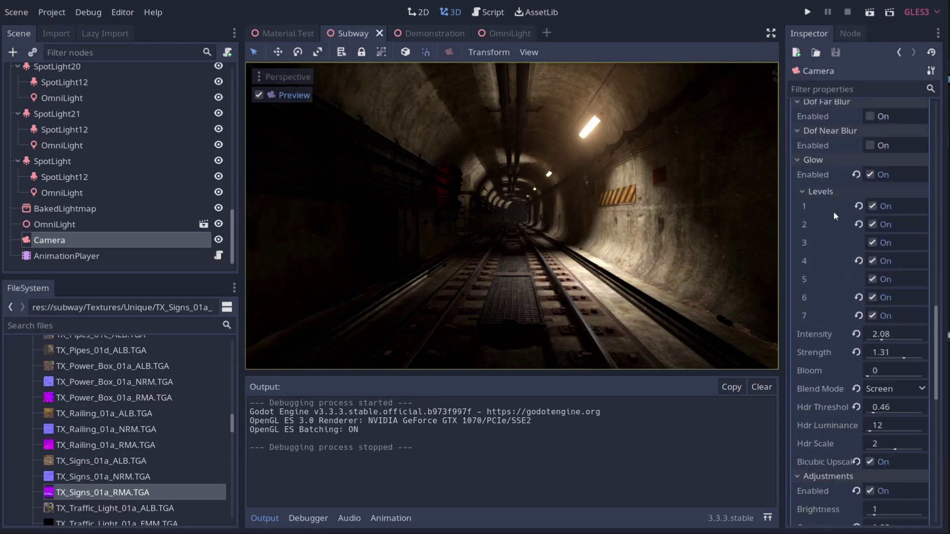
pyautogui.moveTo(781, 226); pyautogui.dragTo(712, 229)
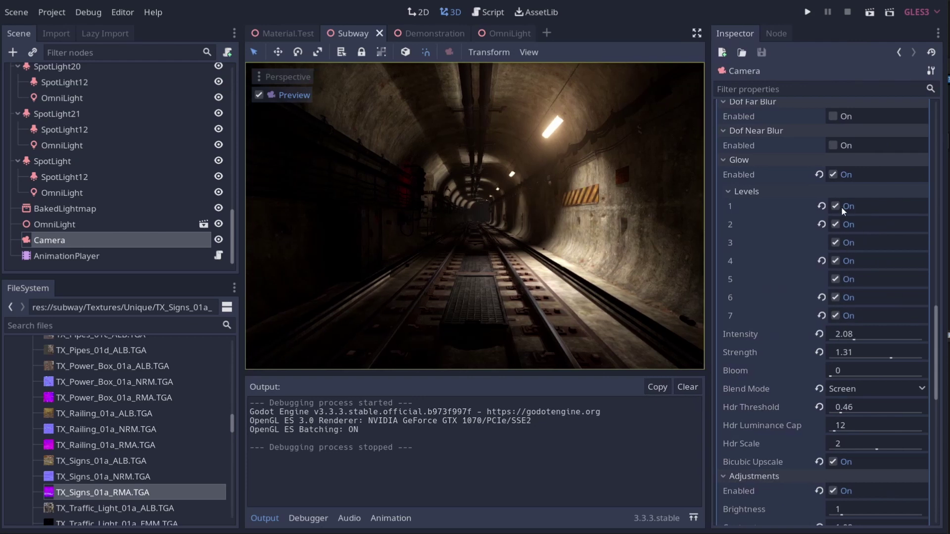
pyautogui.click(836, 206)
pyautogui.click(836, 206)
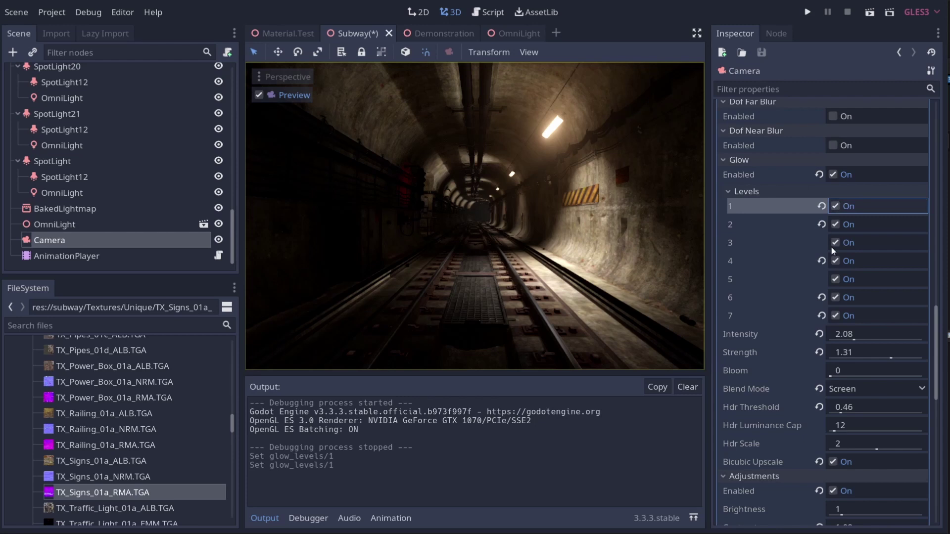
# - Toggle glow levels 6 and 7 off and on to compare, leaving all levels enabled
pyautogui.click(835, 298)
pyautogui.click(836, 298)
pyautogui.click(836, 297)
pyautogui.click(836, 297)
pyautogui.click(836, 298)
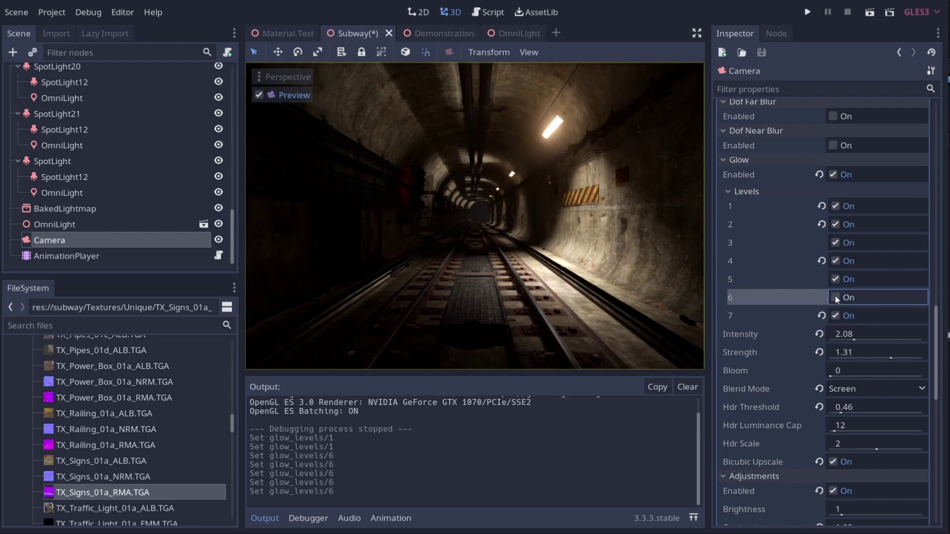
pyautogui.click(836, 297)
pyautogui.click(836, 316)
pyautogui.click(836, 316)
pyautogui.click(835, 316)
pyautogui.click(835, 316)
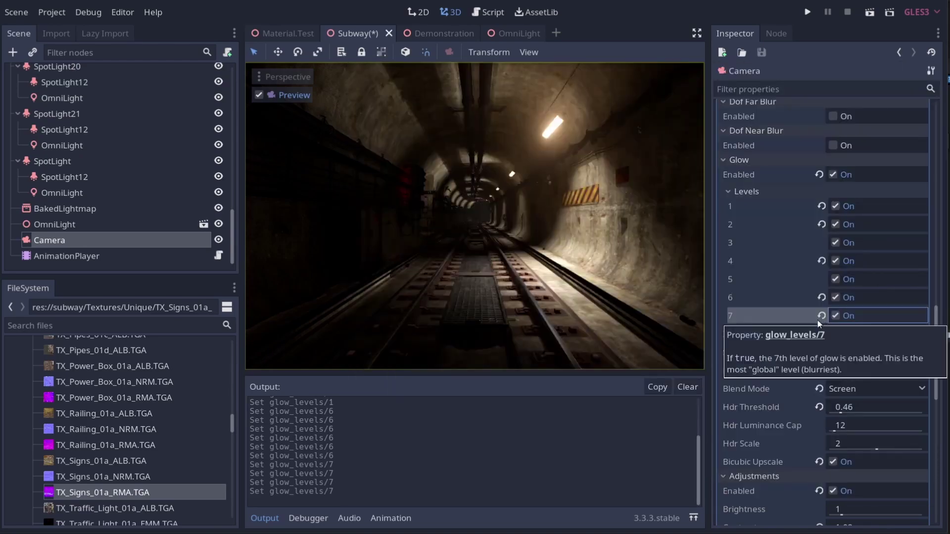
# - In the Godot 4.0 editor, try glow level 7 at 0.36, then reset it to 0
pyautogui.hotkey('alt', 'Tab')
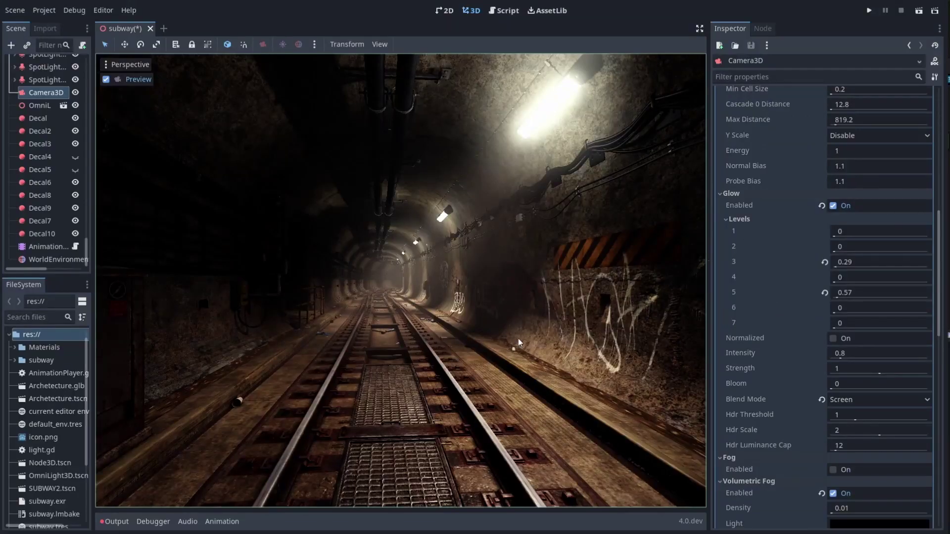
pyautogui.click(836, 325)
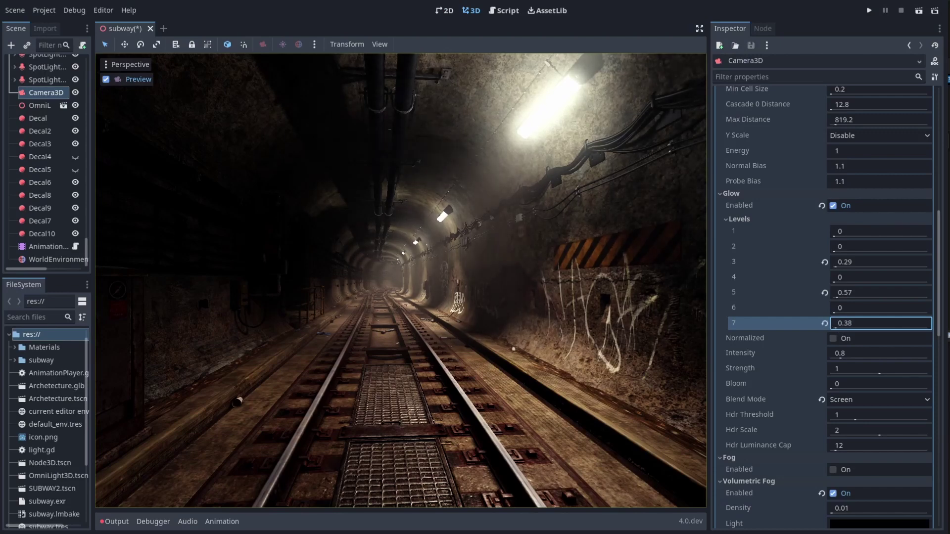
pyautogui.write('.36')
pyautogui.press('Return')
pyautogui.click(825, 323)
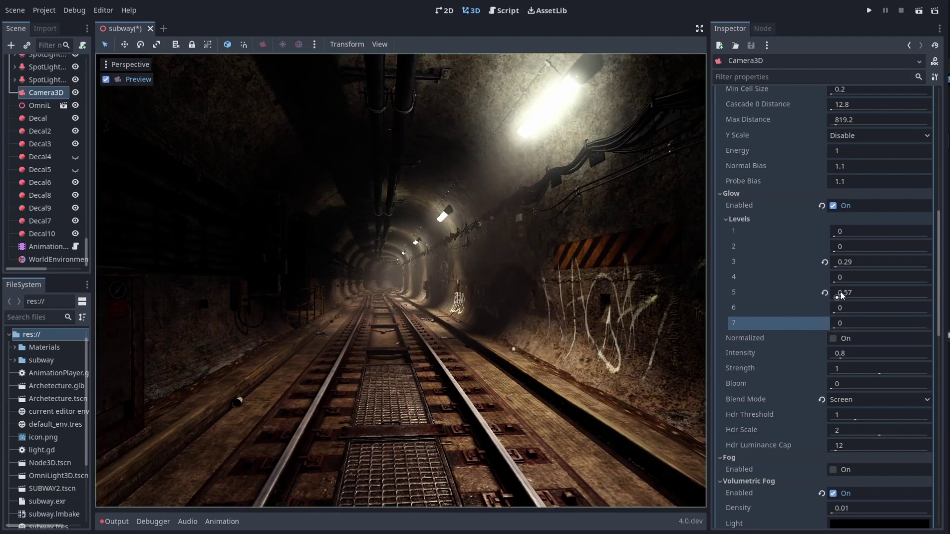
# - Set glow level 5 strength to 0.23
pyautogui.doubleClick(847, 293)
pyautogui.write('31')
pyautogui.press('BackSpace')
pyautogui.press('BackSpace')
pyautogui.write('23')
pyautogui.press('Return')
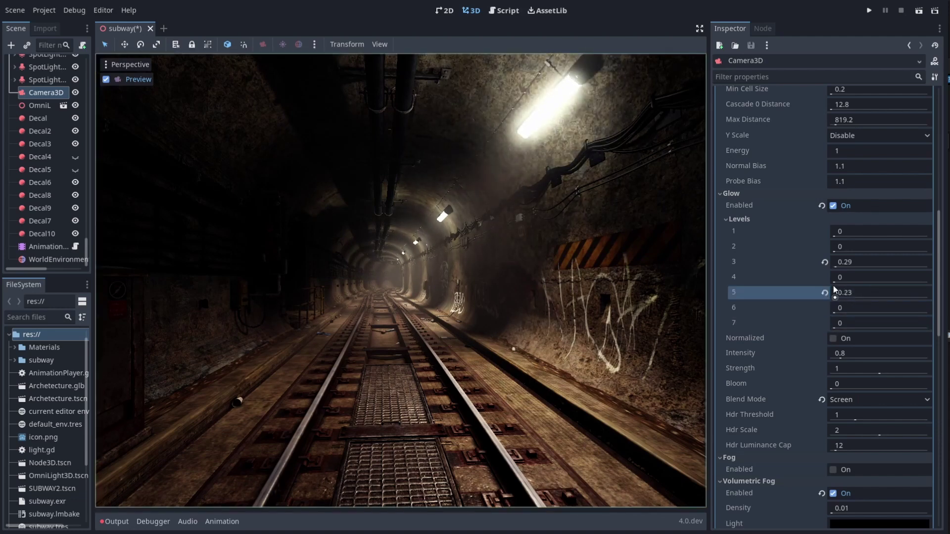
# - Try glow level 3 at 0.16, undo the edits, then drag level 5 to 0.43
pyautogui.doubleClick(847, 262)
pyautogui.write('59')
pyautogui.press('BackSpace')
pyautogui.press('BackSpace')
pyautogui.write('16')
pyautogui.press('Return')
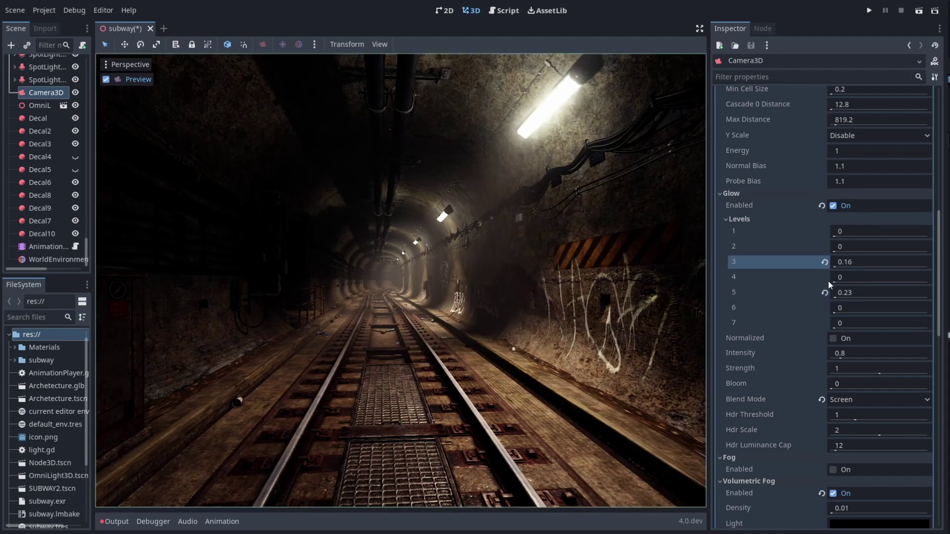
pyautogui.hotkey('ctrl', 'z')
pyautogui.hotkey('ctrl', 'z')
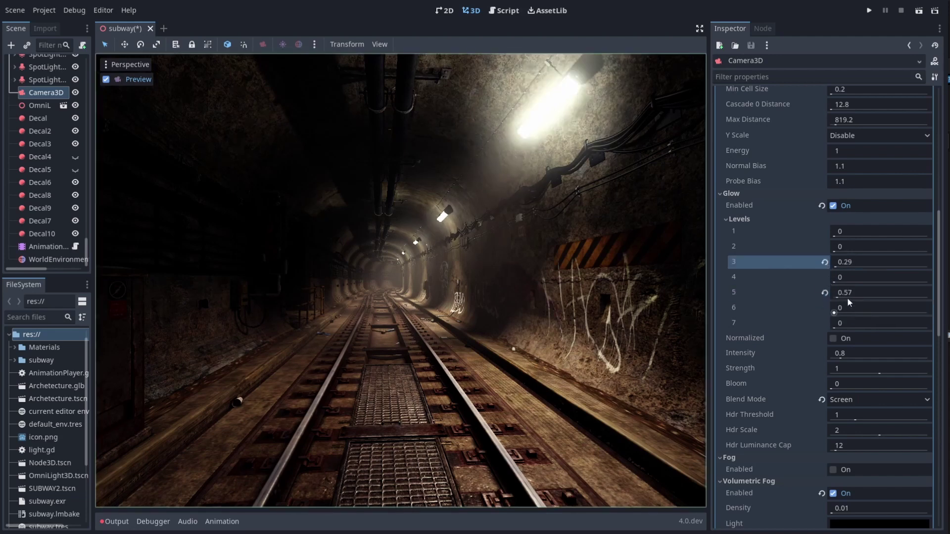
pyautogui.moveTo(837, 299)
pyautogui.mouseDown()
pyautogui.moveTo(821, 299)
pyautogui.moveTo(836, 298)
pyautogui.mouseUp()
# - Expand Ssao and toggle it off and on, keeping radius 1, intensity 2, power 1.50
pyautogui.scroll(5, 788, 325)
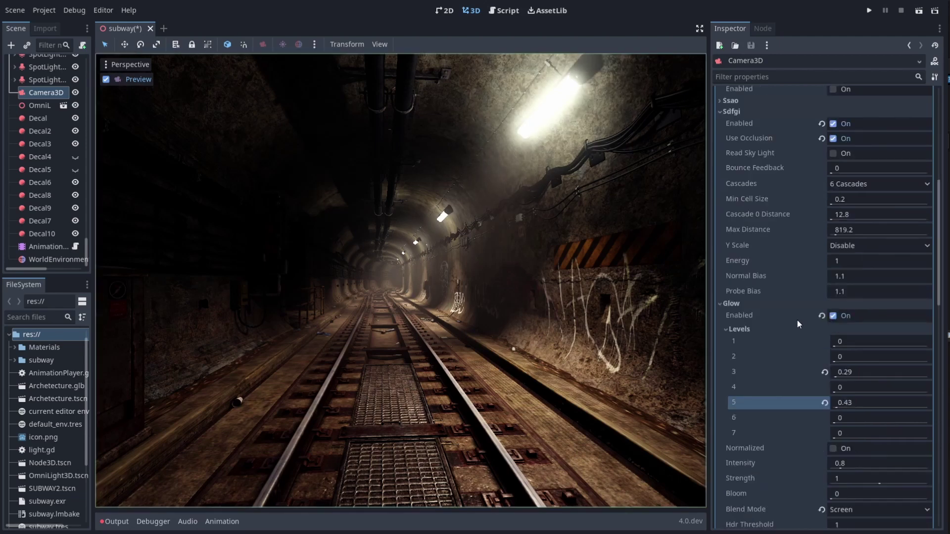
pyautogui.scroll(3, 788, 329)
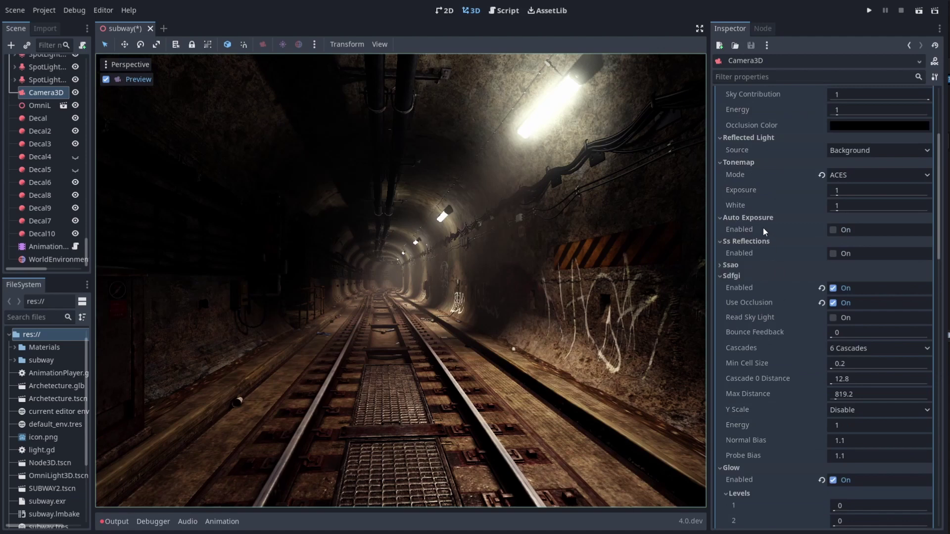
pyautogui.click(731, 266)
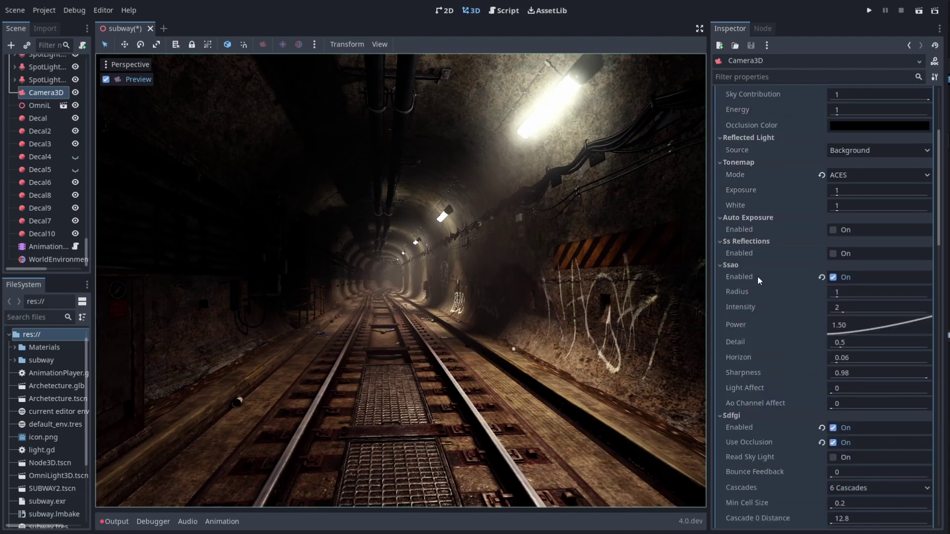
pyautogui.click(833, 278)
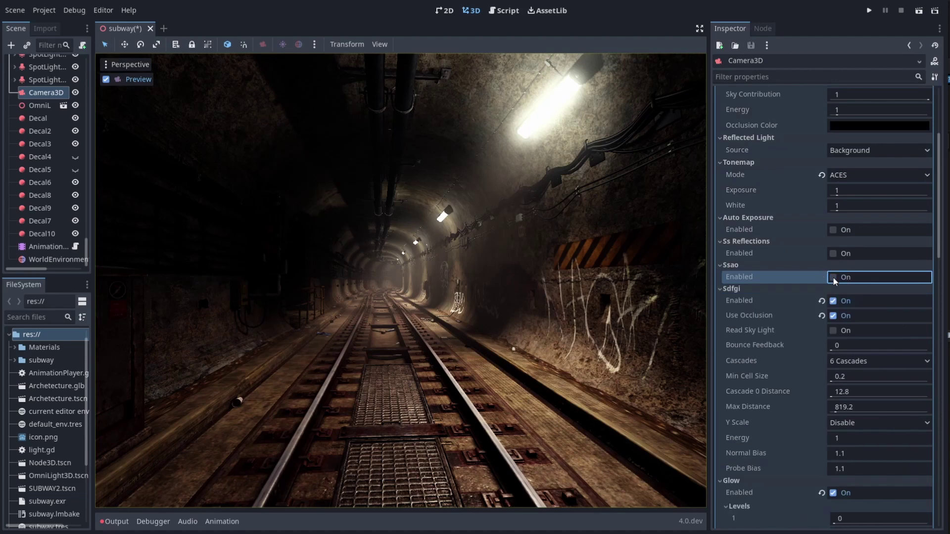
pyautogui.click(833, 278)
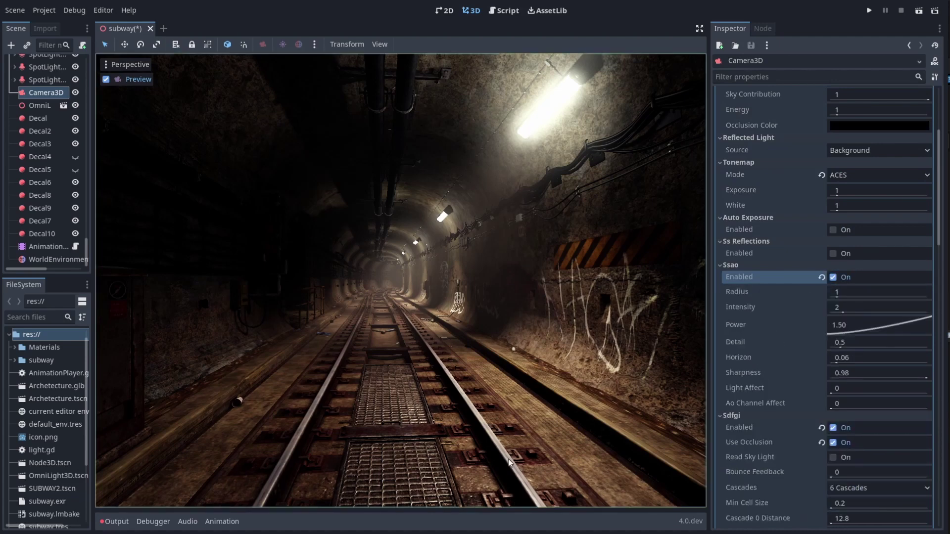
# - Toggle Volumetric Fog off and on again, keeping density 0.01 and length 64
pyautogui.scroll(3, 790, 227)
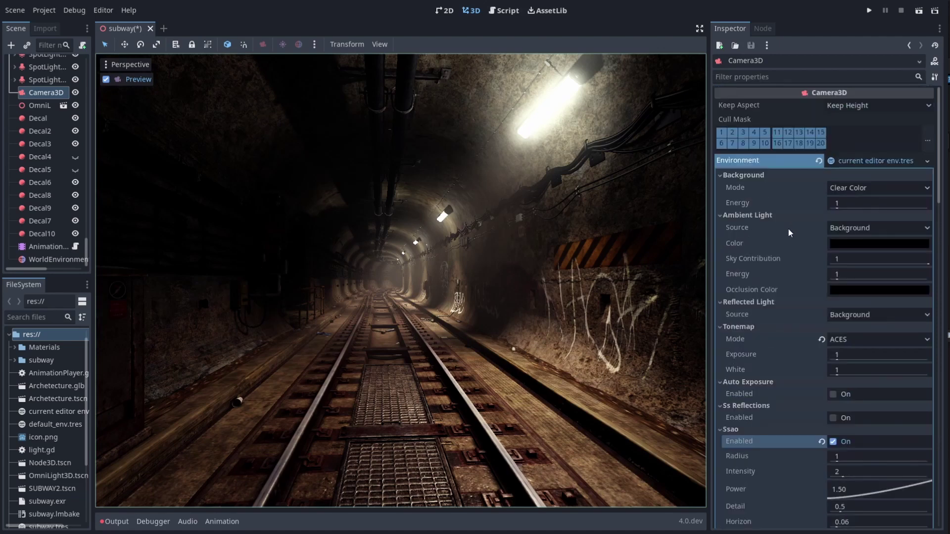
pyautogui.scroll(-6, 780, 243)
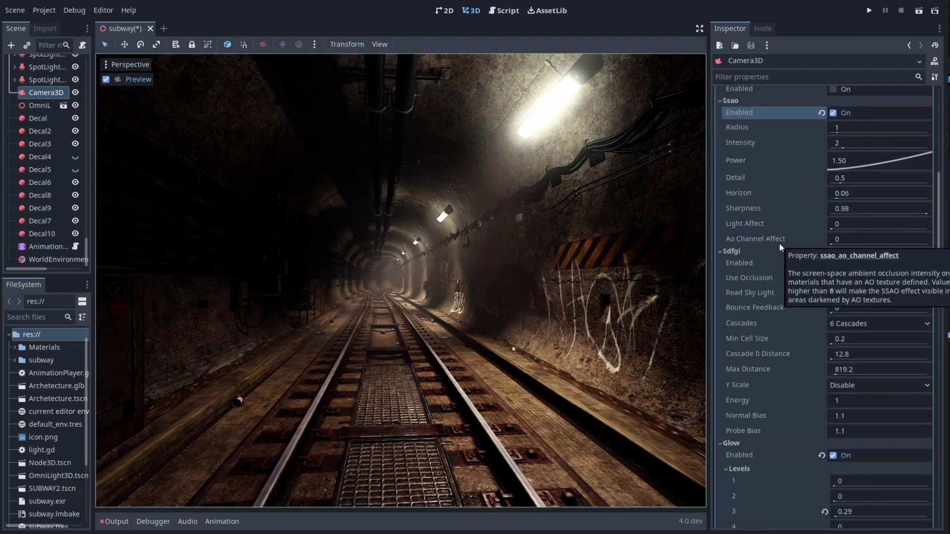
pyautogui.scroll(-9, 779, 244)
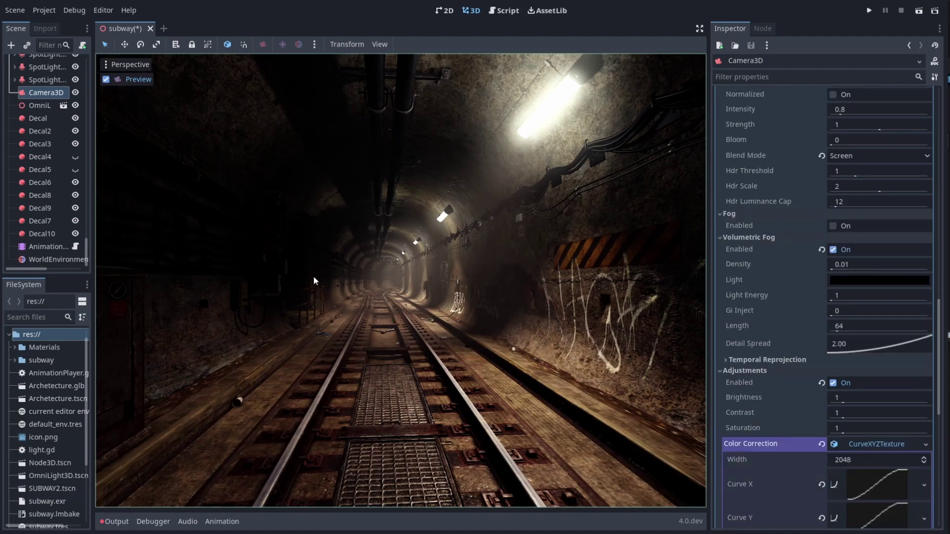
pyautogui.click(834, 250)
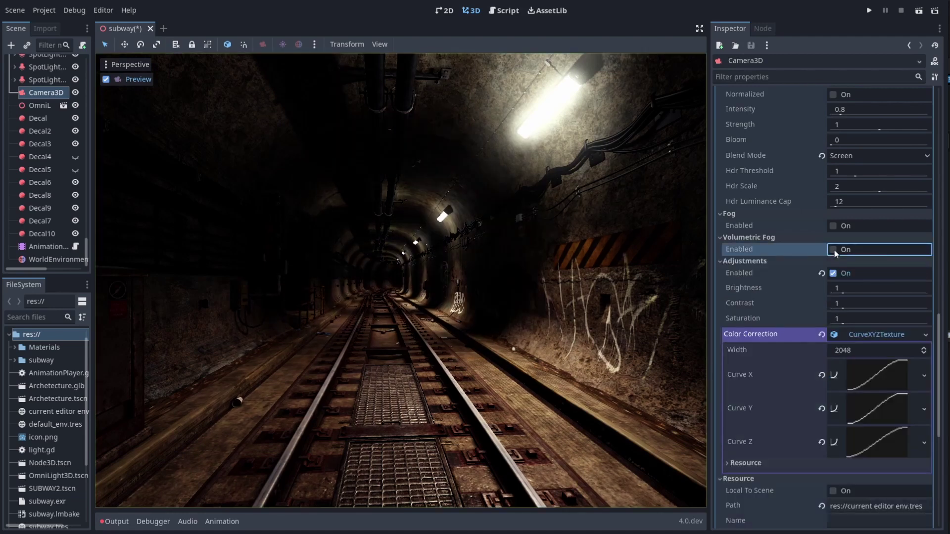
pyautogui.click(834, 251)
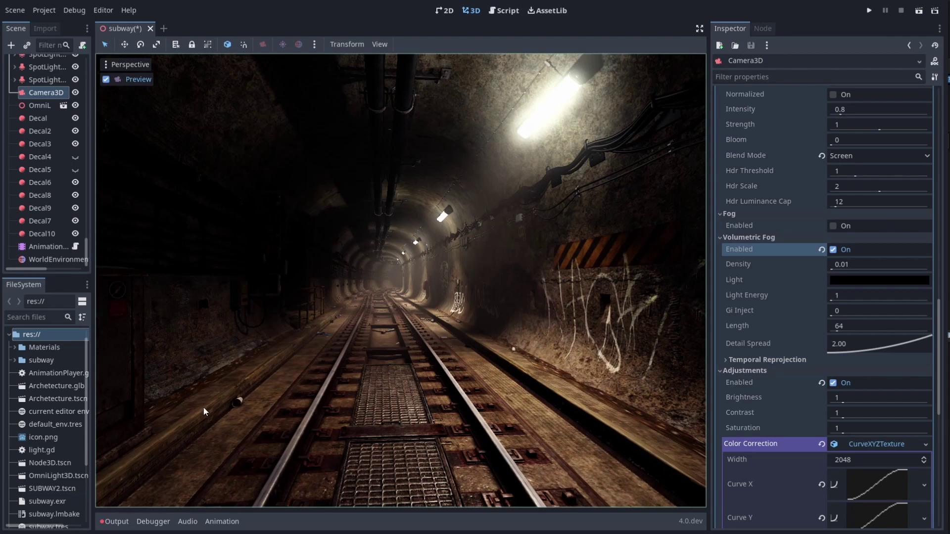
# - Return to the Godot 3.3 subway editor and scroll to the camera's fog settings
pyautogui.press('super+Tab')
pyautogui.click(687, 119)
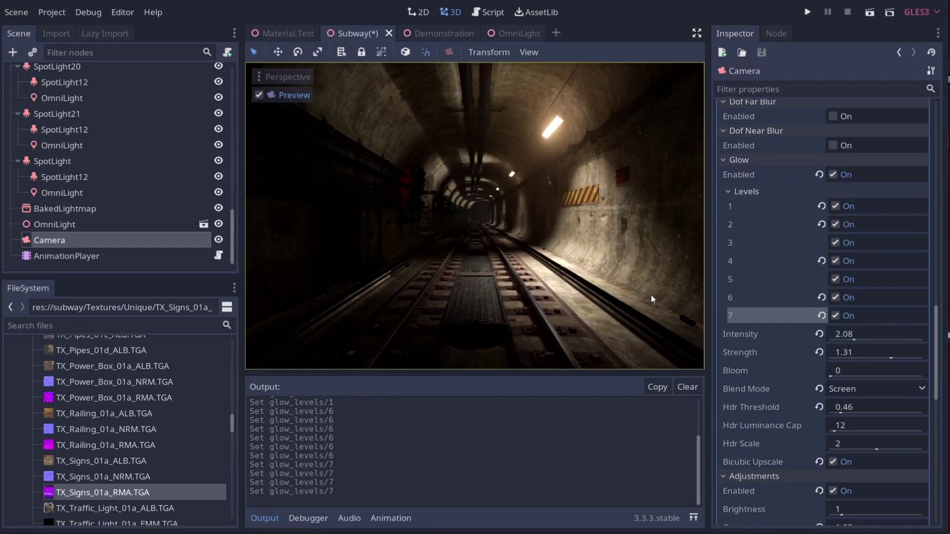
pyautogui.scroll(-3, 793, 362)
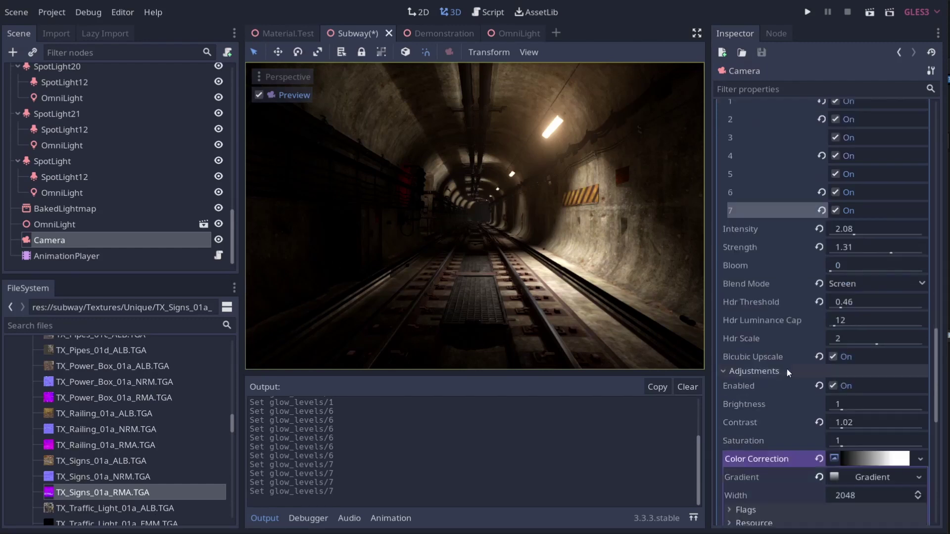
pyautogui.scroll(5, 759, 346)
pyautogui.scroll(6, 764, 282)
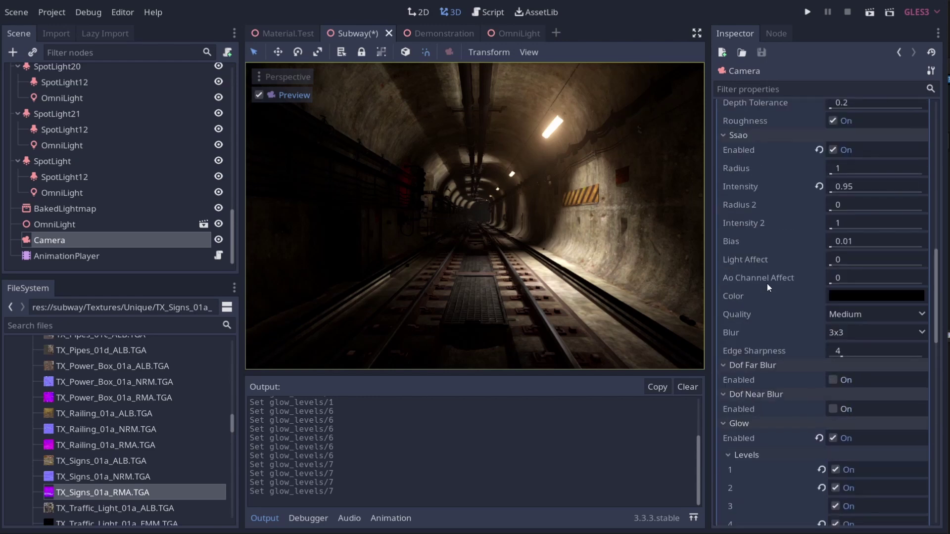
pyautogui.scroll(10, 771, 251)
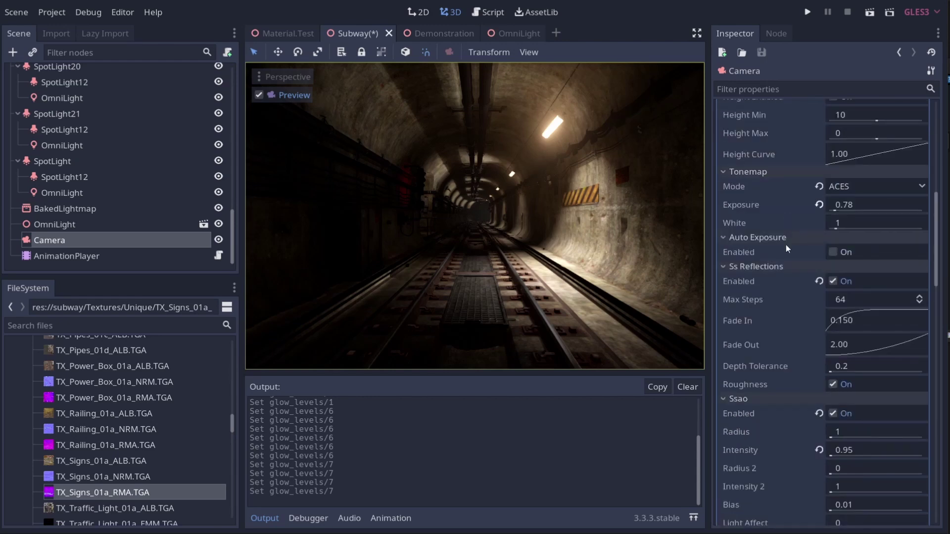
pyautogui.scroll(-2, 771, 252)
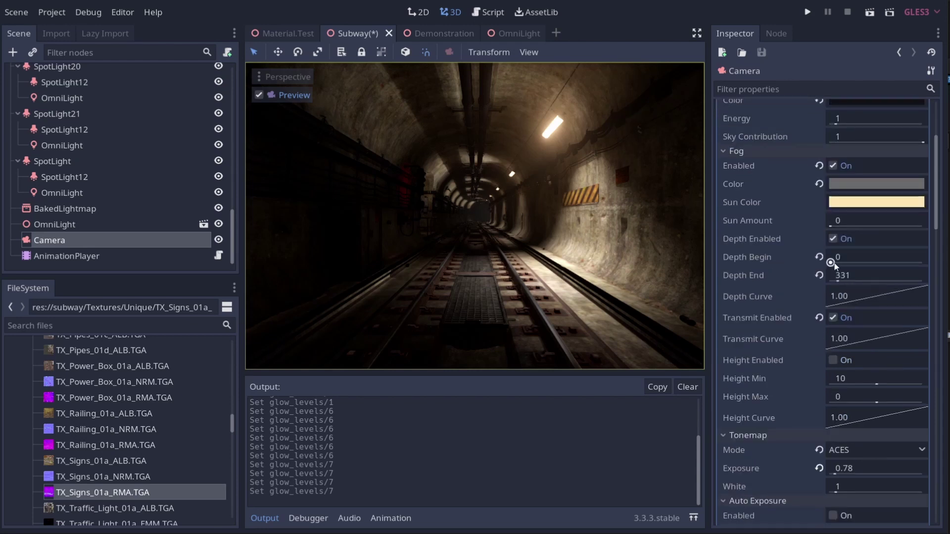
# - Try other fog start distances and a 2.37 depth curve, undo them, and return to 4.0
pyautogui.moveTo(831, 262)
pyautogui.mouseDown()
pyautogui.moveTo(841, 261)
pyautogui.moveTo(830, 262)
pyautogui.moveTo(831, 281)
pyautogui.mouseUp()
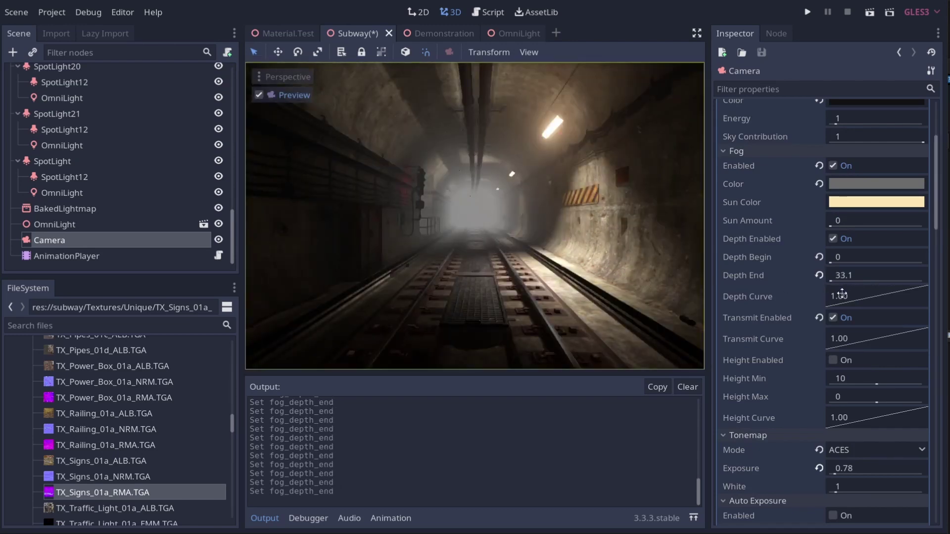
pyautogui.moveTo(868, 299)
pyautogui.mouseDown()
pyautogui.moveTo(880, 300)
pyautogui.moveTo(872, 296)
pyautogui.mouseUp()
pyautogui.hotkey('ctrl', 'z')
pyautogui.hotkey('ctrl', 'z')
pyautogui.hotkey('ctrl', 'z')
pyautogui.hotkey('ctrl', 'z')
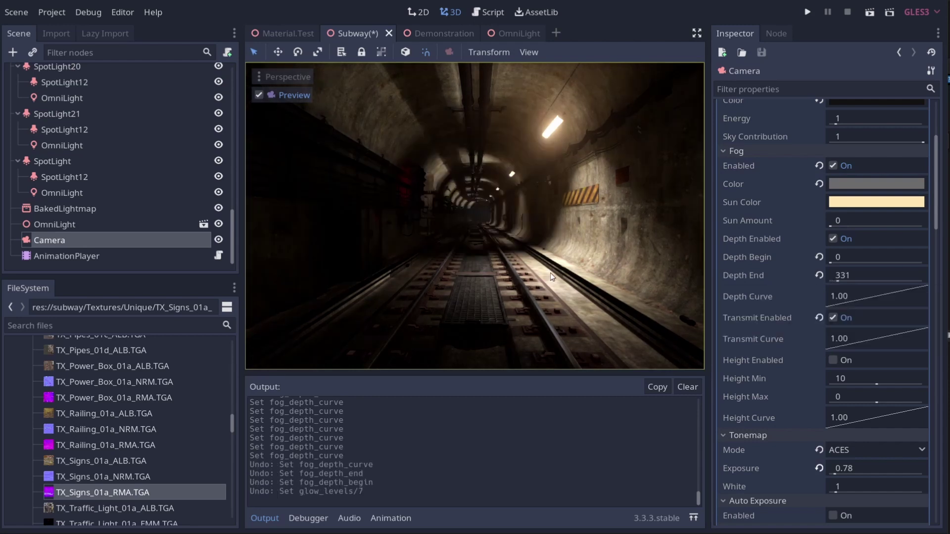
pyautogui.hotkey('alt', 'Tab')
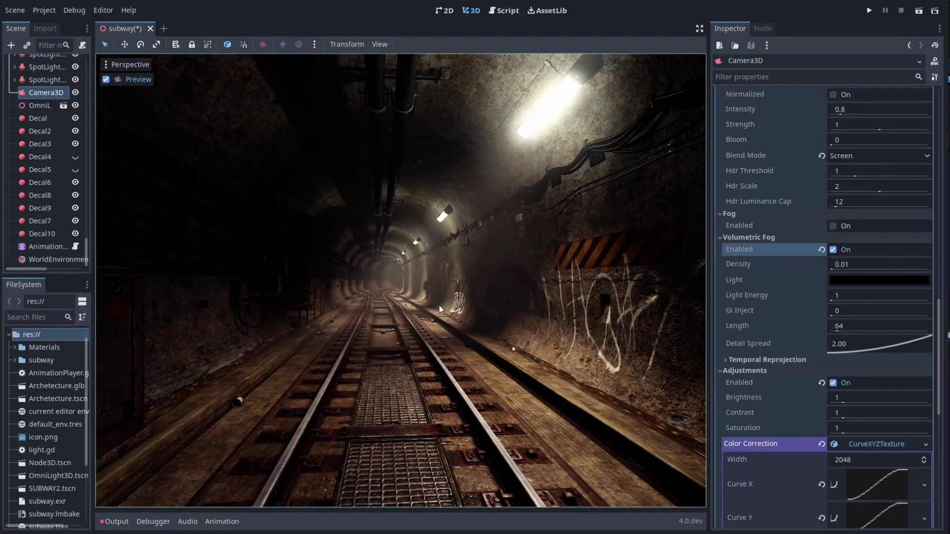
# - Select Decal10, turn off the camera Preview, and fly toward the graffiti wall
pyautogui.click(44, 233)
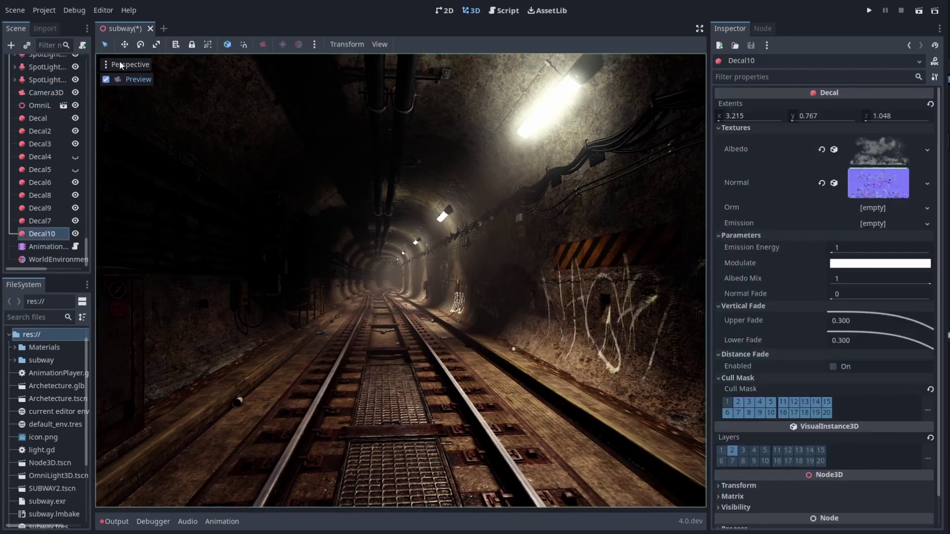
pyautogui.click(106, 79)
pyautogui.moveTo(114, 99); pyautogui.dragTo(257, 109, button='right')
pyautogui.moveTo(401, 280); pyautogui.dragTo(405, 307, button='right')
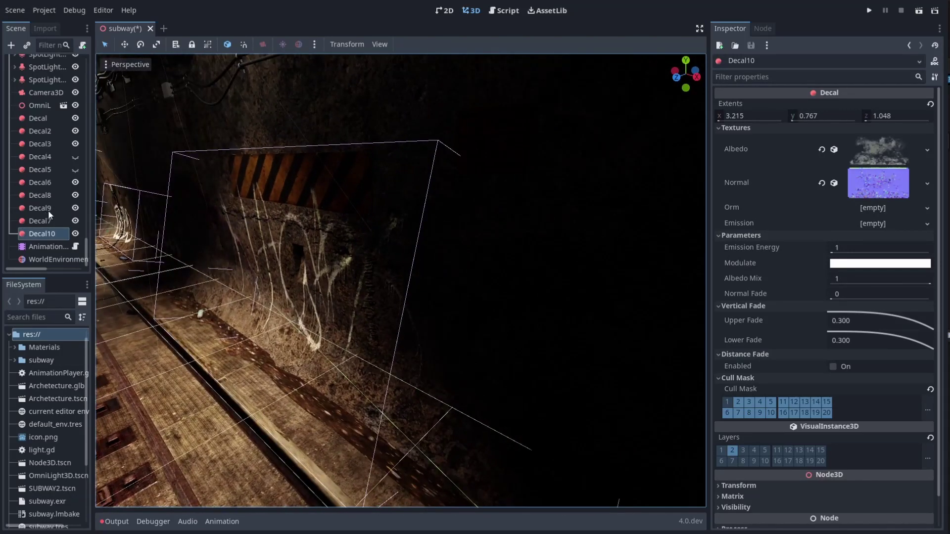
# - Select the tunnel wall and review the graffiti Decal's properties (extents 1.939, 1, 1.06)
pyautogui.click(291, 286)
pyautogui.moveTo(303, 223); pyautogui.dragTo(395, 239, button='middle')
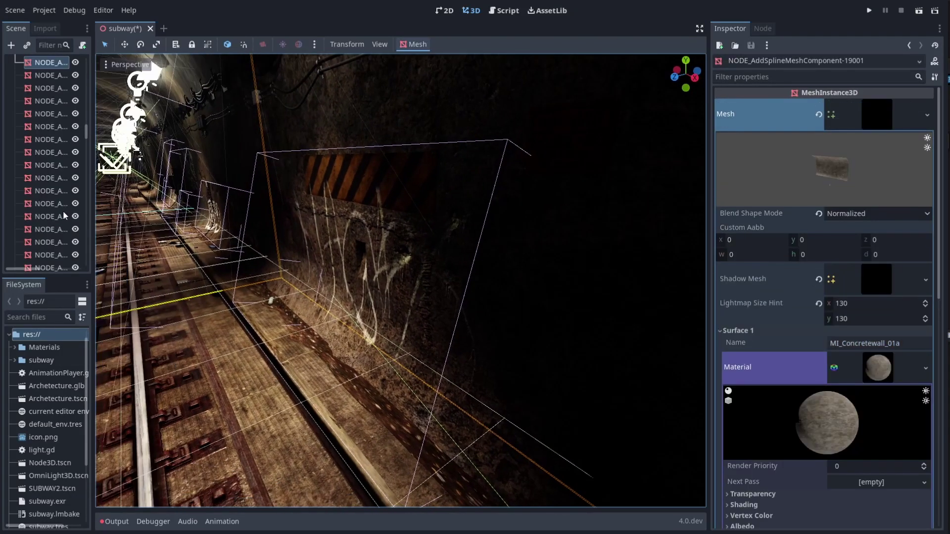
pyautogui.scroll(-15, 63, 211)
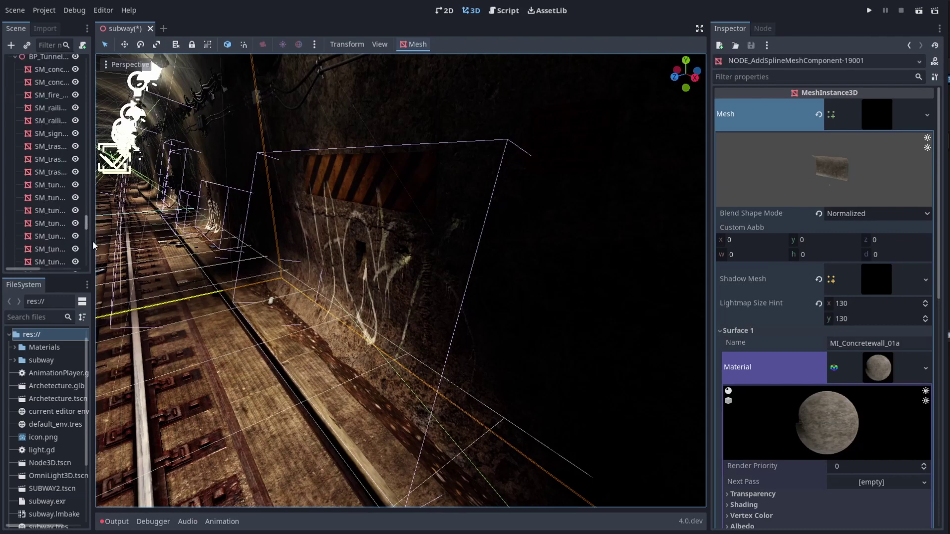
pyautogui.scroll(-5, 83, 250)
pyautogui.scroll(-3, 39, 221)
pyautogui.scroll(3, 39, 221)
pyautogui.scroll(-5, 38, 222)
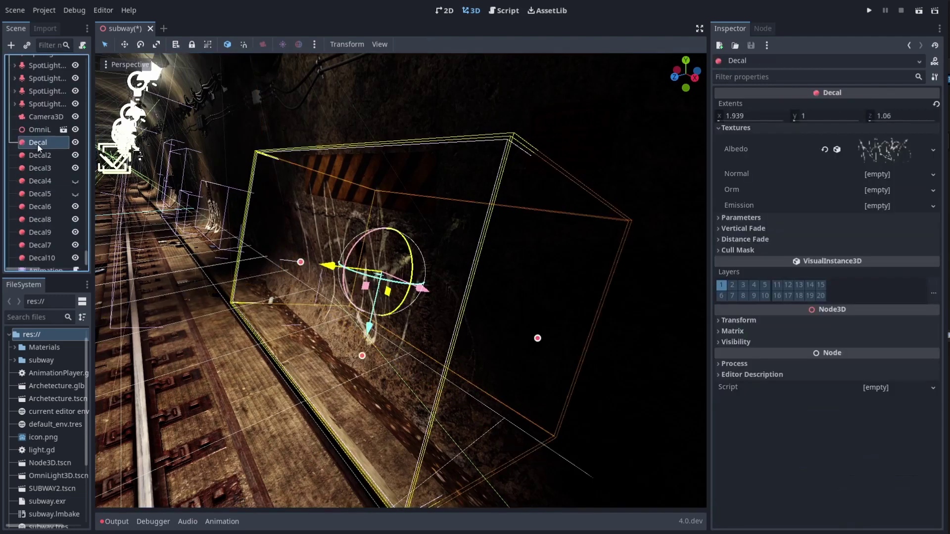
# - Move the graffiti decal up and along the tunnel wall with its move arrows
pyautogui.moveTo(172, 217); pyautogui.dragTo(213, 198, button='right')
pyautogui.moveTo(434, 292)
pyautogui.mouseDown()
pyautogui.moveTo(446, 217)
pyautogui.moveTo(423, 278)
pyautogui.moveTo(438, 280)
pyautogui.mouseUp()
pyautogui.moveTo(381, 226); pyautogui.dragTo(381, 226, button='right')
pyautogui.moveTo(424, 248); pyautogui.dragTo(396, 231)
pyautogui.moveTo(396, 231); pyautogui.dragTo(561, 222, button='middle')
# - Rotate the decal on the wall, raise it higher, and fine-tune its rotation
pyautogui.moveTo(562, 222)
pyautogui.mouseDown()
pyautogui.moveTo(589, 207)
pyautogui.moveTo(565, 220)
pyautogui.mouseUp()
pyautogui.moveTo(540, 233); pyautogui.dragTo(441, 275, button='middle')
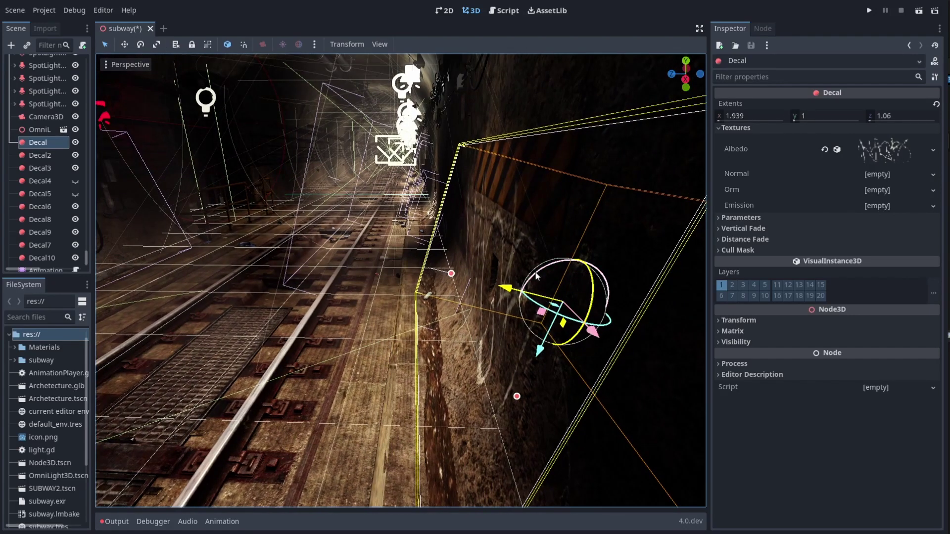
pyautogui.moveTo(536, 277); pyautogui.dragTo(529, 290)
pyautogui.moveTo(561, 355); pyautogui.dragTo(563, 315)
pyautogui.moveTo(563, 315); pyautogui.dragTo(583, 316, button='middle')
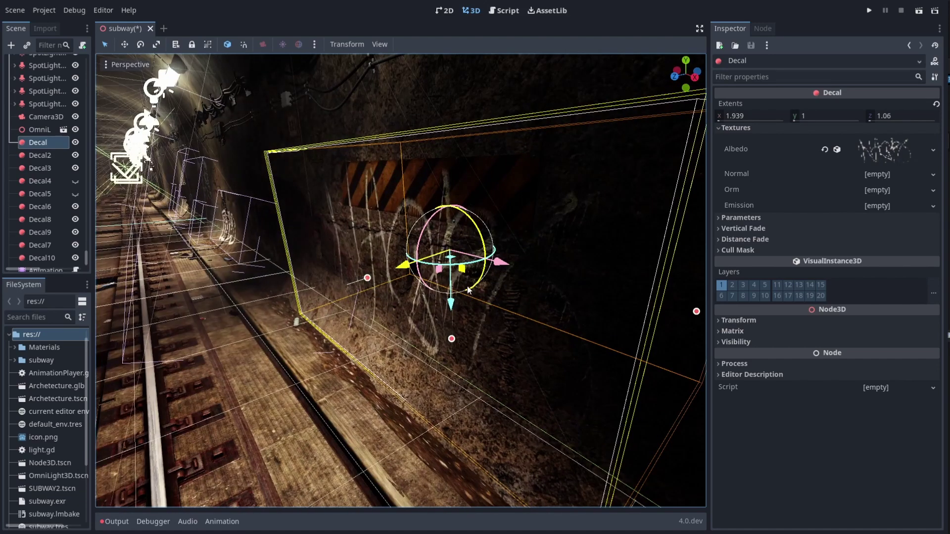
pyautogui.moveTo(421, 236); pyautogui.dragTo(424, 123)
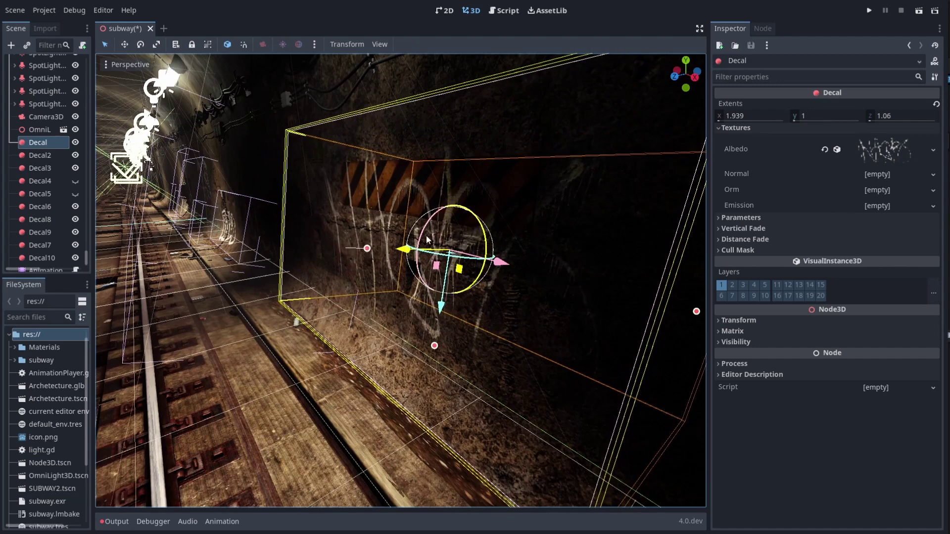
# - Orbit around the decal box to check its placement and view its Emission texture slot
pyautogui.moveTo(510, 328); pyautogui.dragTo(445, 263, button='middle')
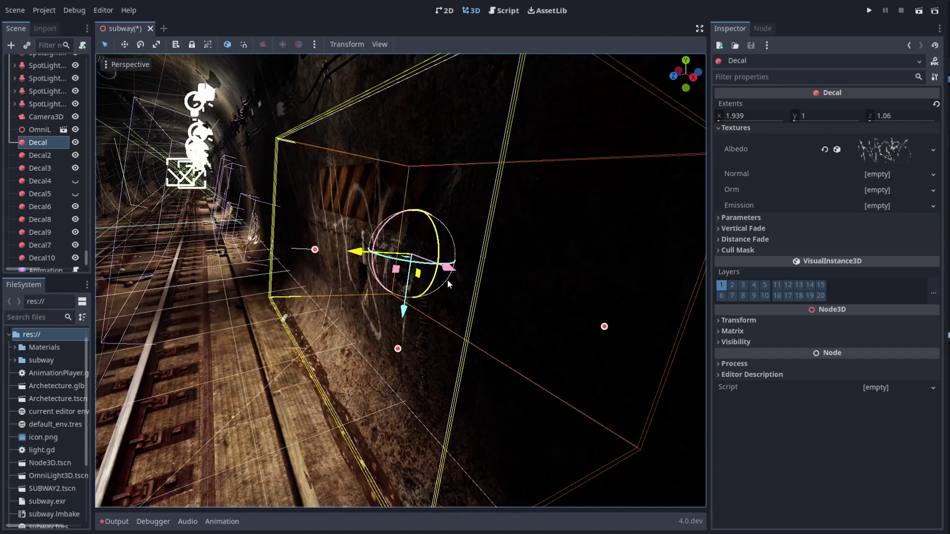
pyautogui.moveTo(509, 298); pyautogui.dragTo(489, 289, button='middle')
pyautogui.scroll(-3, 488, 291)
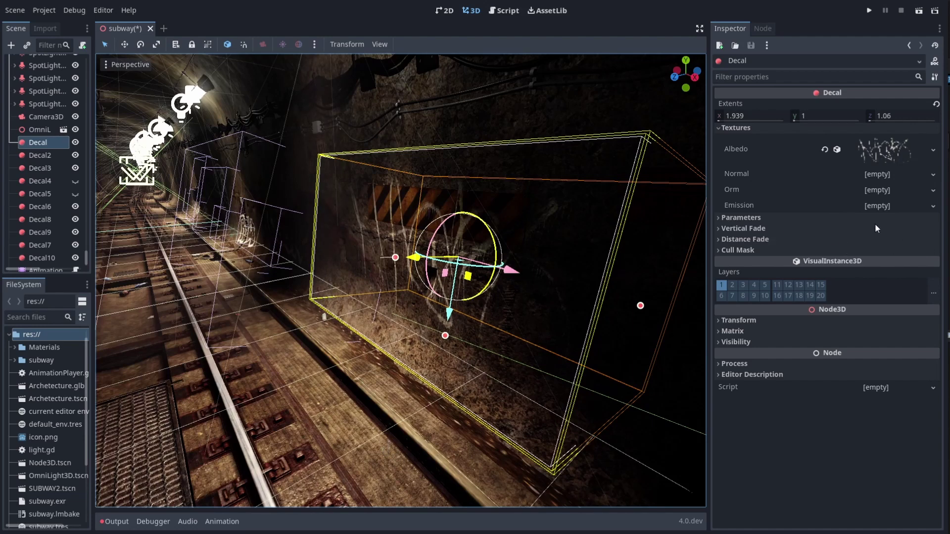
pyautogui.click(735, 203)
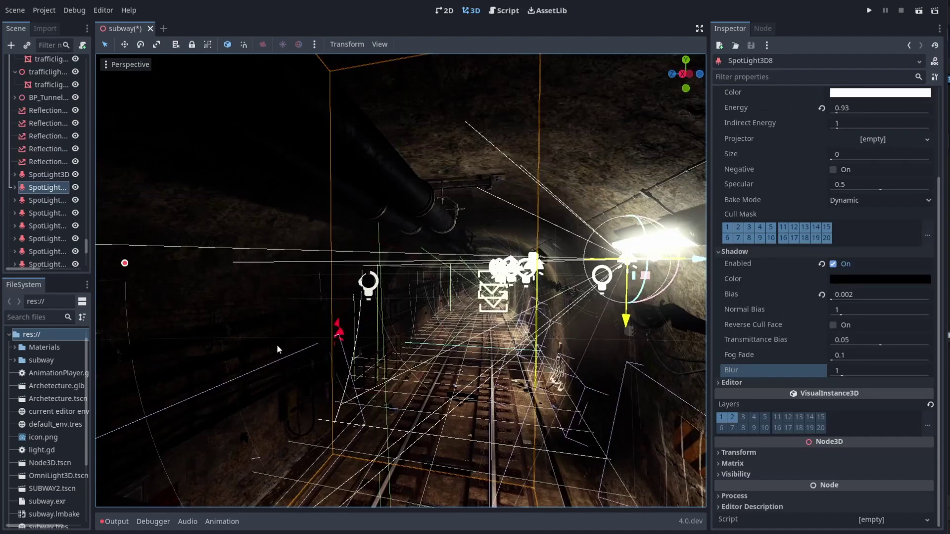
# - Fly toward SpotLight3D8 and adjust its Normal Bias and shadow Bias
pyautogui.moveTo(502, 223); pyautogui.dragTo(465, 208, button='right')
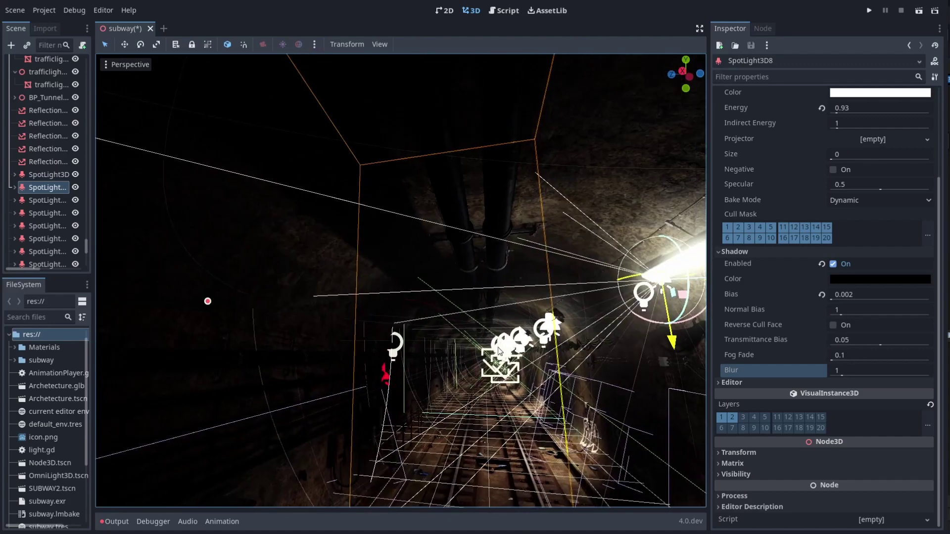
pyautogui.moveTo(499, 348); pyautogui.dragTo(504, 345, button='middle')
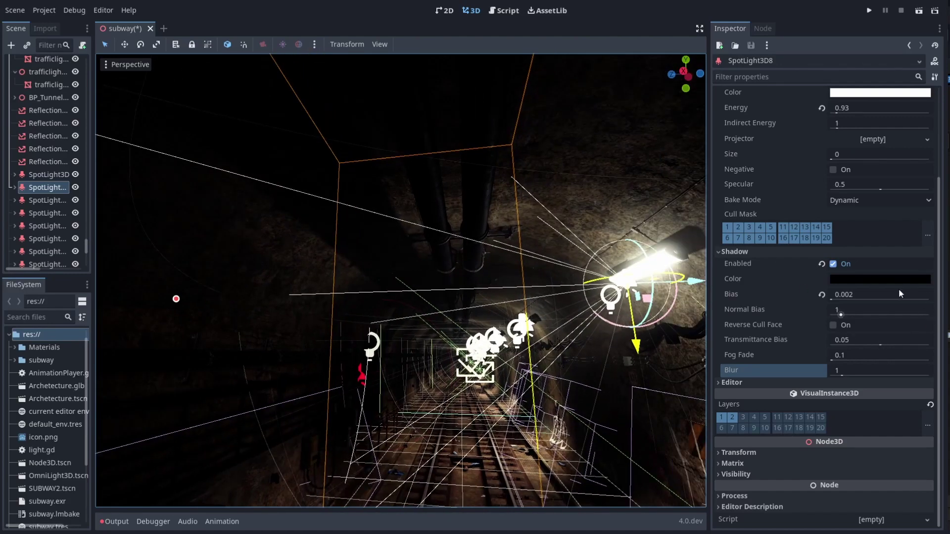
pyautogui.moveTo(840, 314)
pyautogui.mouseDown()
pyautogui.moveTo(866, 314)
pyautogui.moveTo(846, 314)
pyautogui.mouseUp()
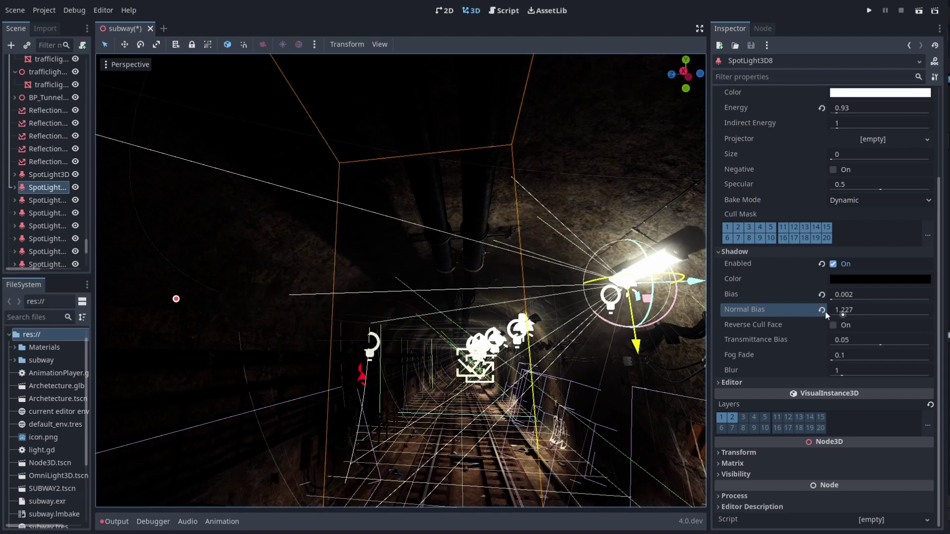
pyautogui.moveTo(832, 300); pyautogui.dragTo(832, 300)
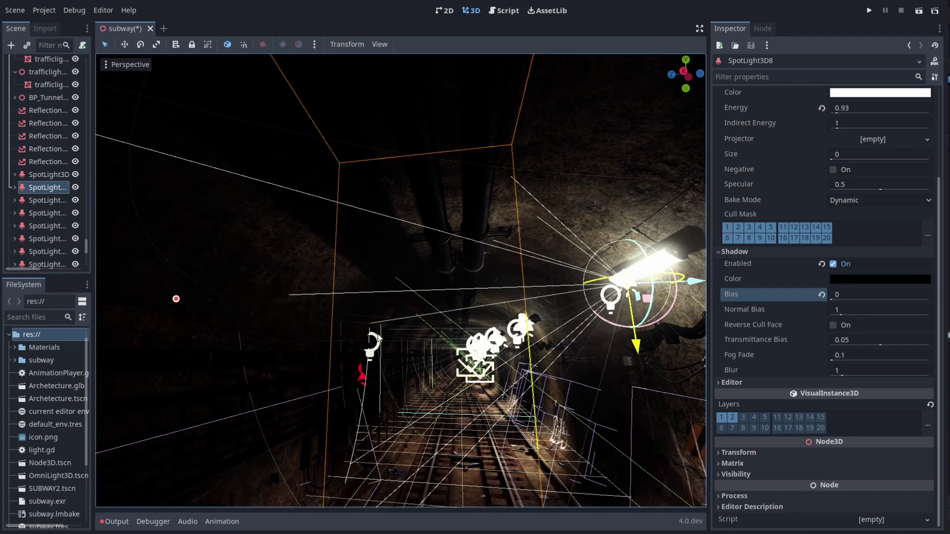
# - Enter a shadow Bias of 0.004 and lower Transmittance Bias to -13.05
pyautogui.click(851, 294)
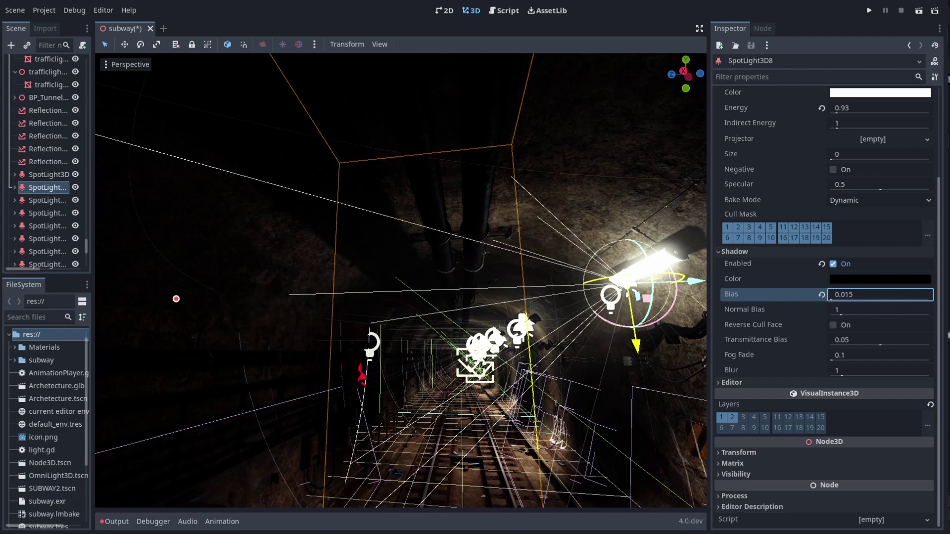
pyautogui.write('.003')
pyautogui.press('BackSpace')
pyautogui.press('BackSpace')
pyautogui.press('BackSpace')
pyautogui.press('BackSpace')
pyautogui.write('.004')
pyautogui.press('Return')
pyautogui.moveTo(188, 298)
pyautogui.keyDown('shift'); pyautogui.mouseDown(button='middle')
pyautogui.moveTo(238, 297)
pyautogui.moveTo(206, 298)
pyautogui.mouseUp(button='middle'); pyautogui.keyUp('shift')
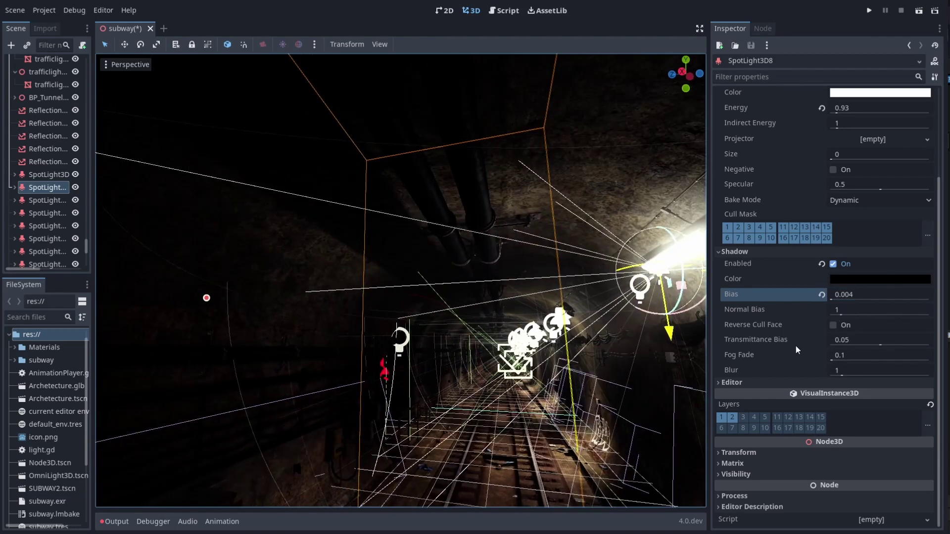
pyautogui.moveTo(882, 342)
pyautogui.mouseDown()
pyautogui.moveTo(861, 342)
pyautogui.moveTo(897, 343)
pyautogui.moveTo(839, 342)
pyautogui.mouseUp()
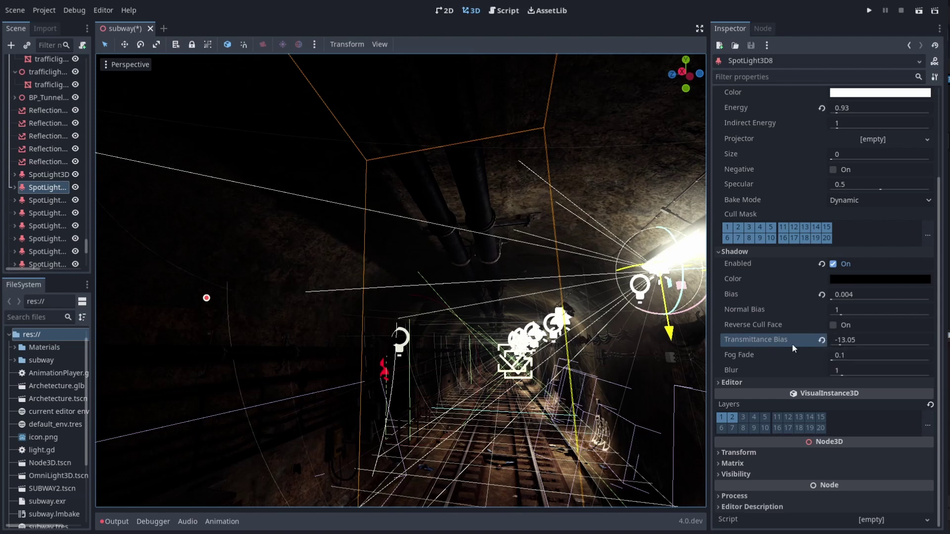
# - Reset Transmittance Bias to 0.05 and set the spotlight's Fog Fade to 10
pyautogui.click(822, 340)
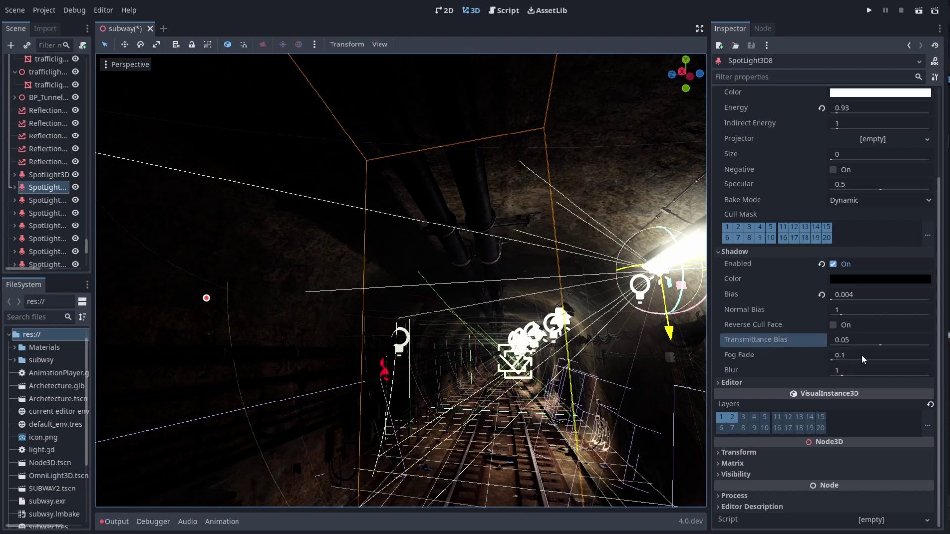
pyautogui.click(833, 360)
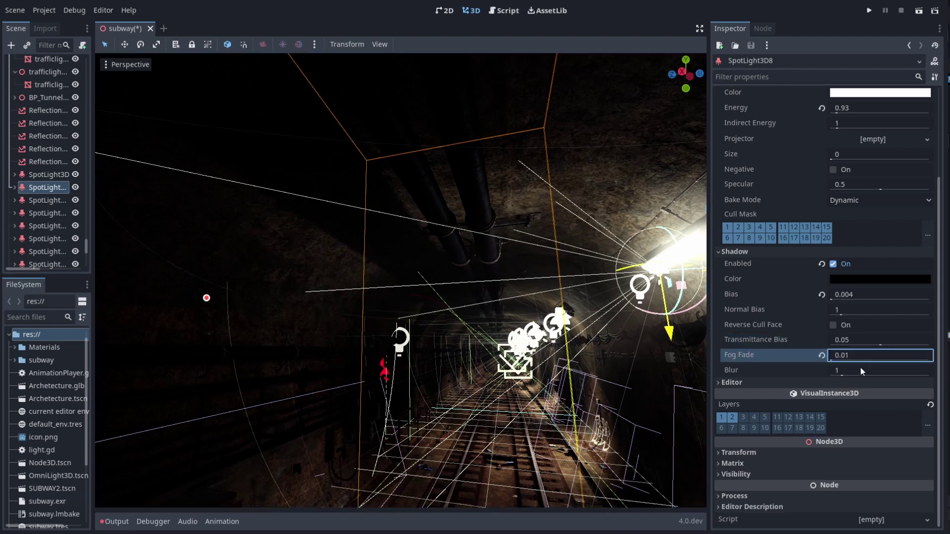
pyautogui.click(837, 358)
pyautogui.write('0.8')
pyautogui.press('BackSpace')
pyautogui.write('98')
pyautogui.write('10')
pyautogui.press('Return')
# - Fly through the tunnel to judge the lighting, then revert Fog Fade to 0.1
pyautogui.moveTo(400, 280); pyautogui.dragTo(443, 299, button='right')
pyautogui.moveTo(412, 349); pyautogui.dragTo(431, 295, button='right')
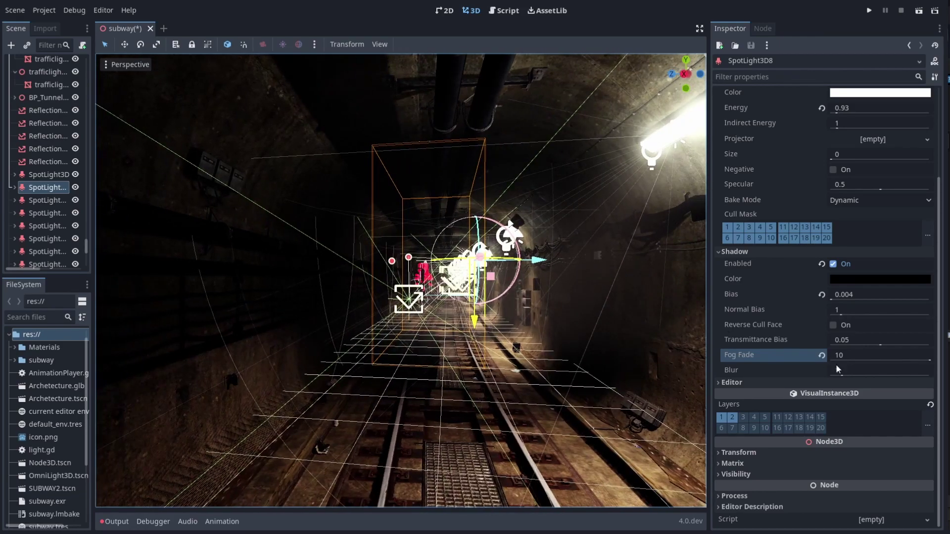
pyautogui.click(821, 355)
pyautogui.moveTo(536, 345); pyautogui.dragTo(529, 338, button='right')
# - Enter a shadow Blur of 0.1 on the spotlight
pyautogui.moveTo(167, 243); pyautogui.dragTo(150, 278, button='right')
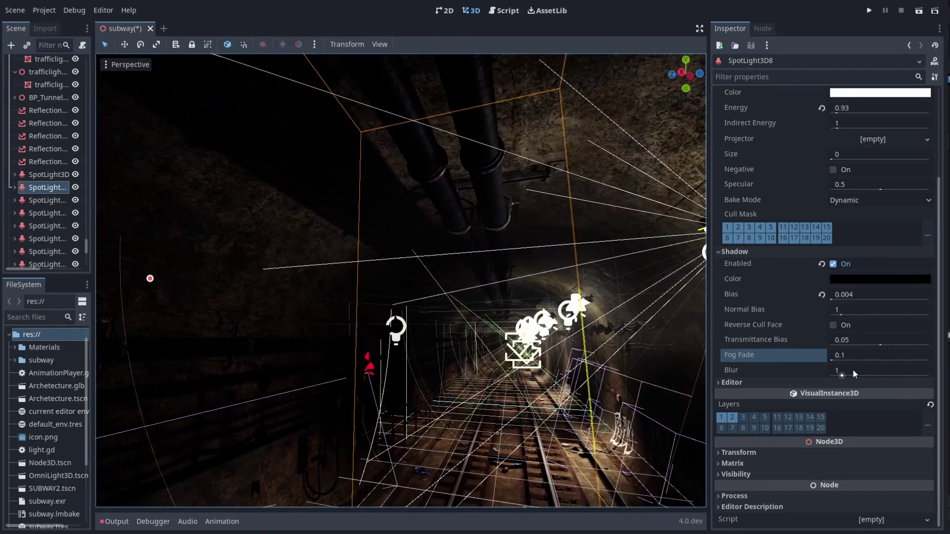
pyautogui.click(842, 376)
pyautogui.write('0.31')
pyautogui.press('BackSpace')
pyautogui.press('BackSpace')
pyautogui.write('1')
pyautogui.press('Return')
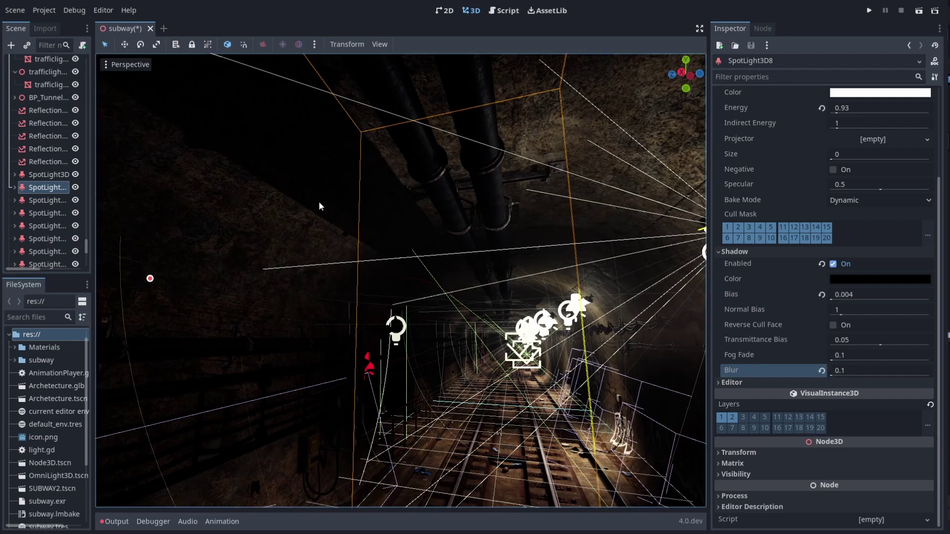
# - Raise shadow Blur to soften the shadows, then bring the Godot 3.3 subway window forward
pyautogui.moveTo(834, 372); pyautogui.dragTo(925, 376)
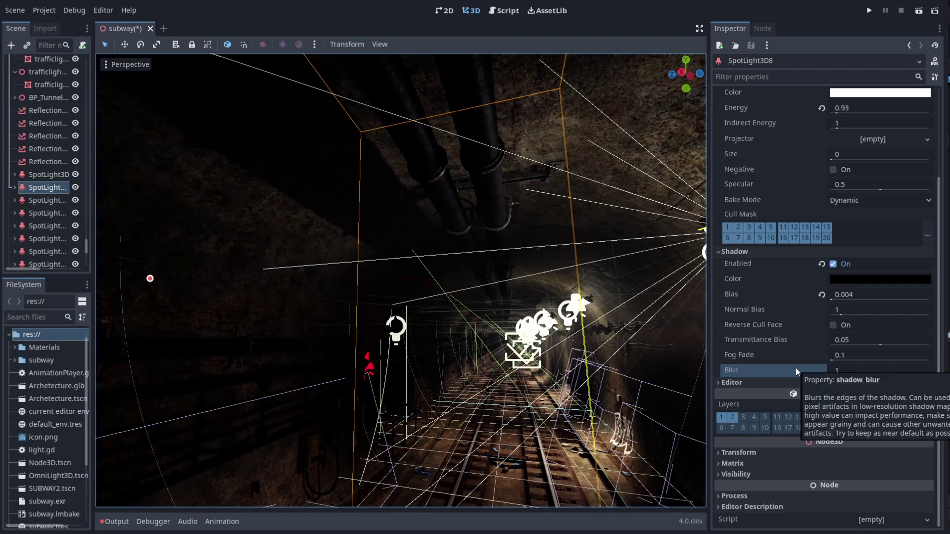
pyautogui.press('super+Tab')
pyautogui.click(747, 148)
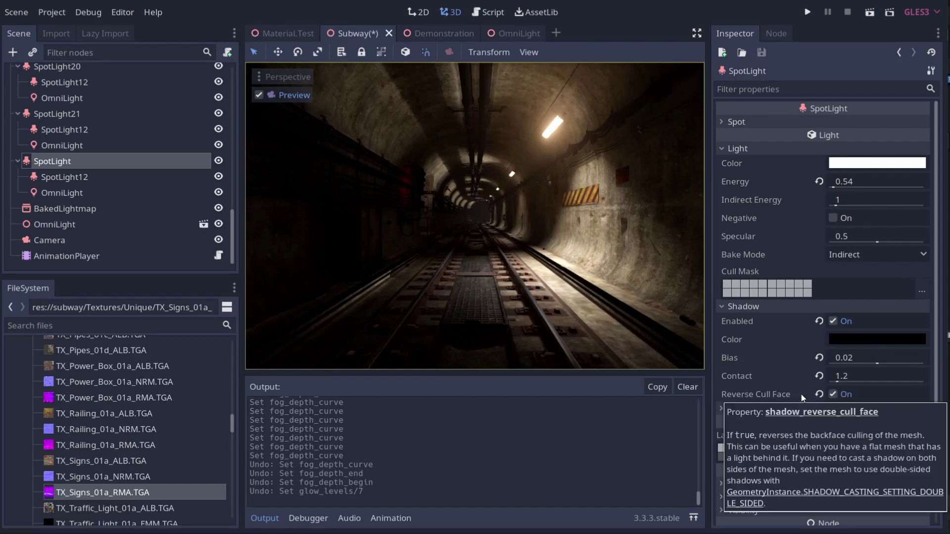
# - Switch back to the Godot 4.0 window and fly the view toward SpotLight3D8
pyautogui.hotkey('alt', 'Tab')
pyautogui.moveTo(443, 260); pyautogui.dragTo(456, 215, button='right')
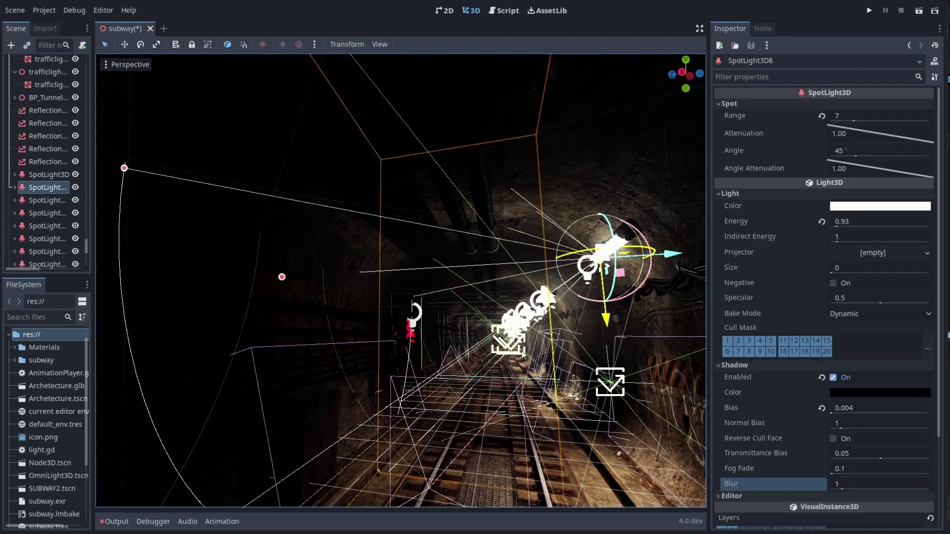
# - Select the OmniLight3D in the tunnel and expand its Process and Transform properties
pyautogui.moveTo(438, 282); pyautogui.dragTo(420, 297, button='right')
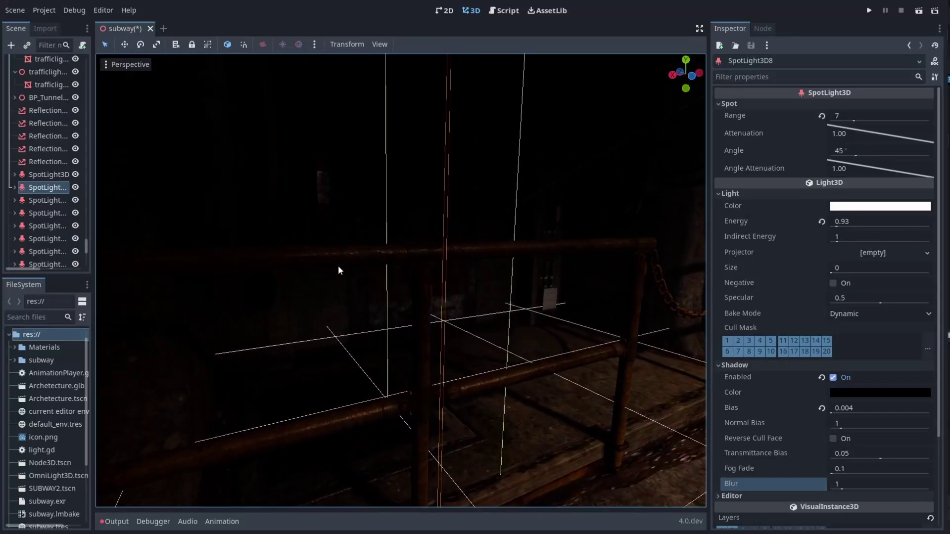
pyautogui.moveTo(346, 270); pyautogui.dragTo(346, 255, button='right')
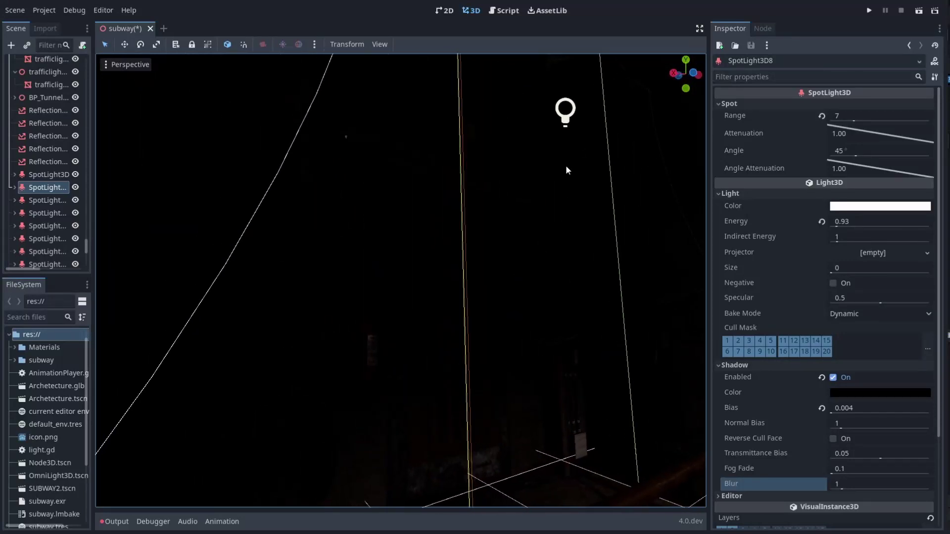
pyautogui.click(570, 112)
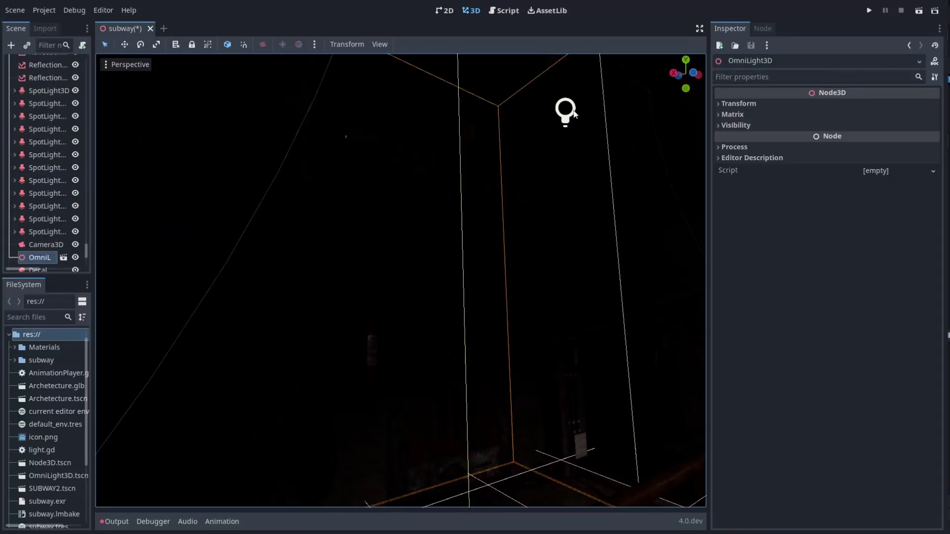
pyautogui.click(726, 146)
pyautogui.click(738, 104)
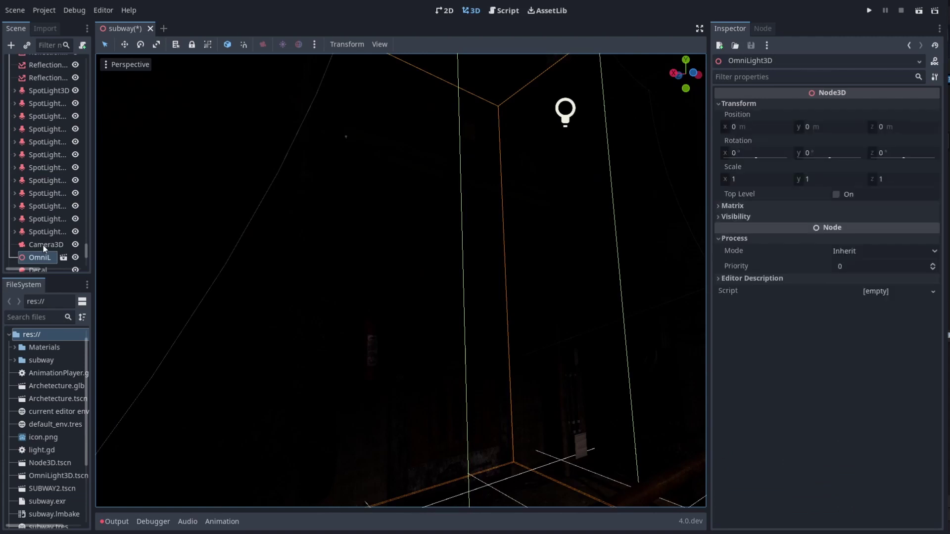
# - Open the OmniLight3D scene and preview the AnimationPlayer's 'flicker' animation at 0.1
pyautogui.click(64, 258)
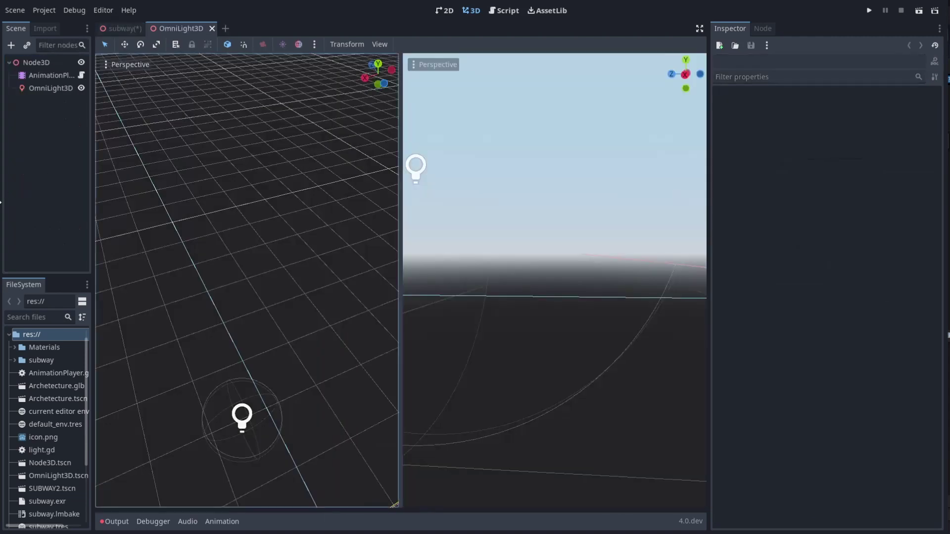
pyautogui.click(25, 74)
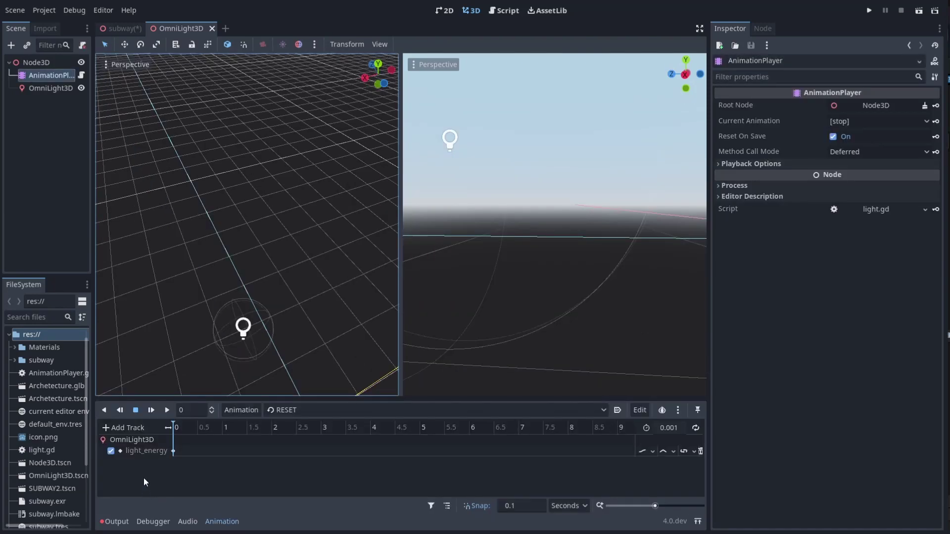
pyautogui.click(280, 412)
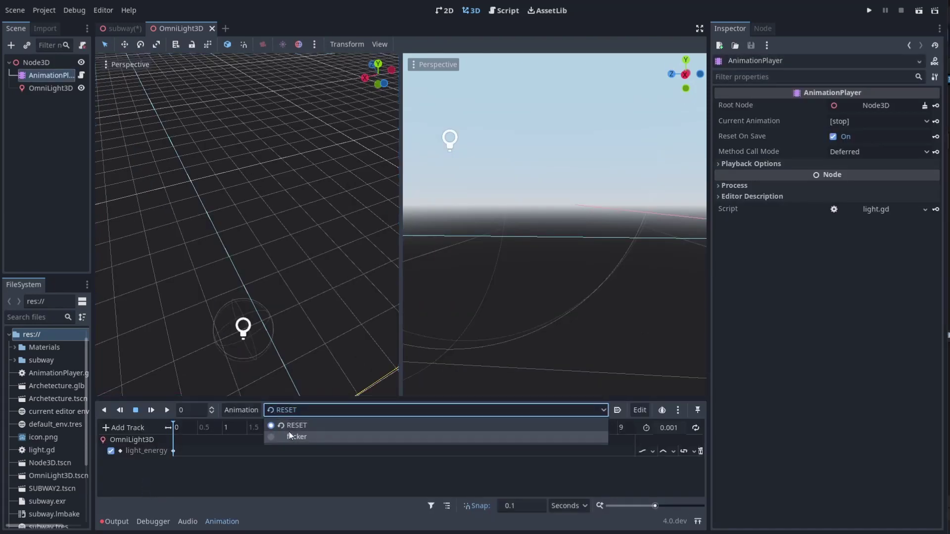
pyautogui.click(289, 436)
pyautogui.click(178, 426)
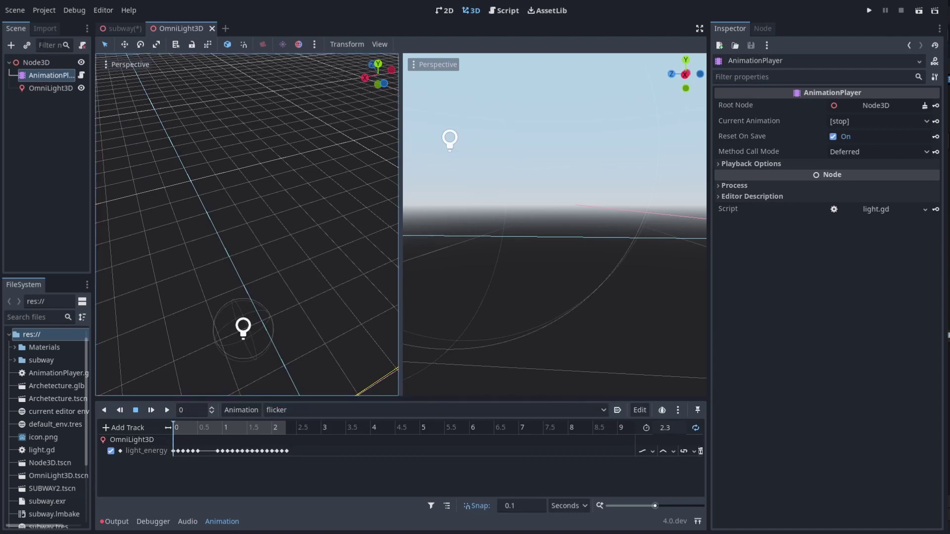
# - Check the lit tunnel in the subway tab, then save the OmniLight3D scene with Ctrl+S
pyautogui.click(124, 28)
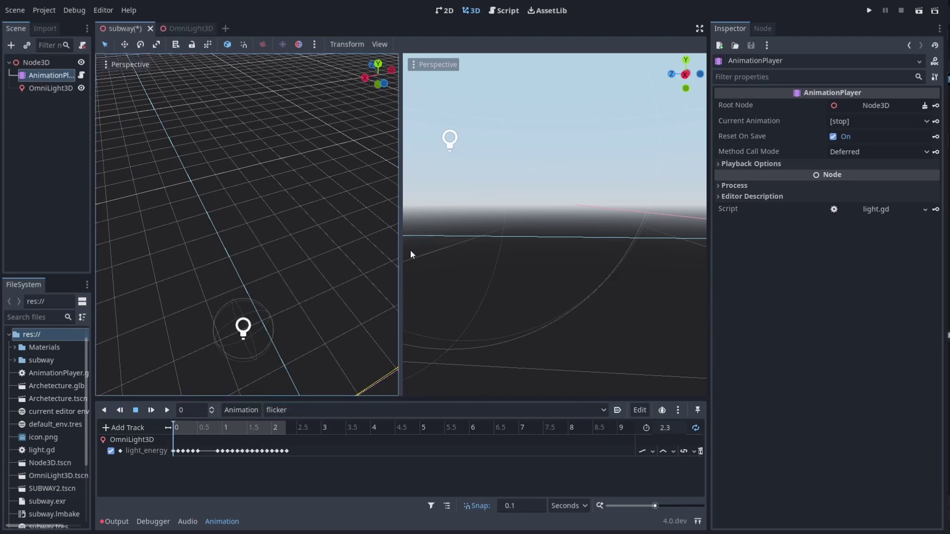
pyautogui.scroll(-3, 456, 241)
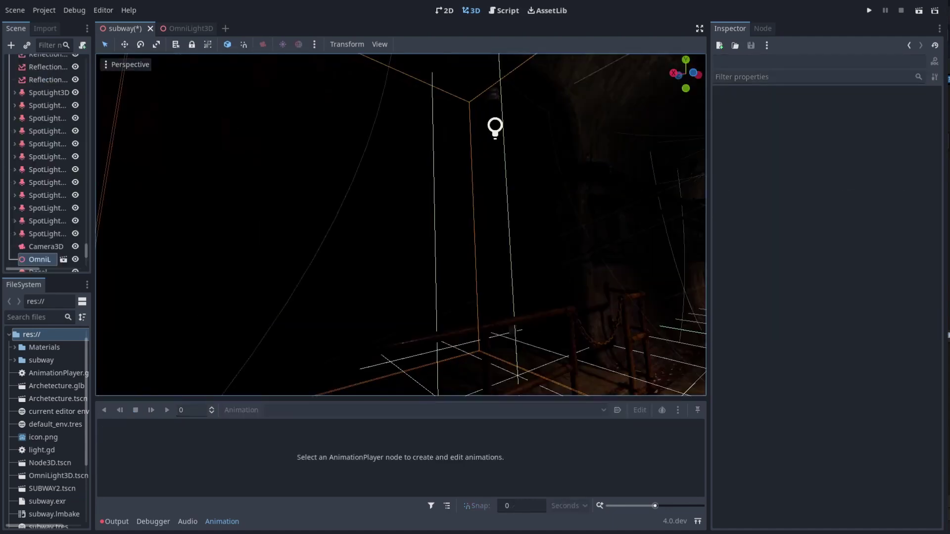
pyautogui.moveTo(456, 246); pyautogui.dragTo(500, 246, button='right')
pyautogui.click(187, 28)
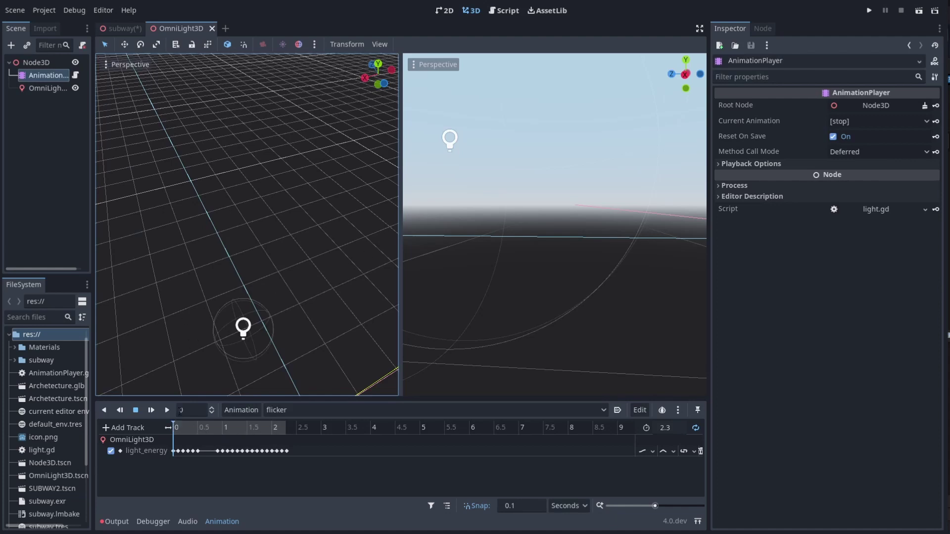
pyautogui.click(45, 86)
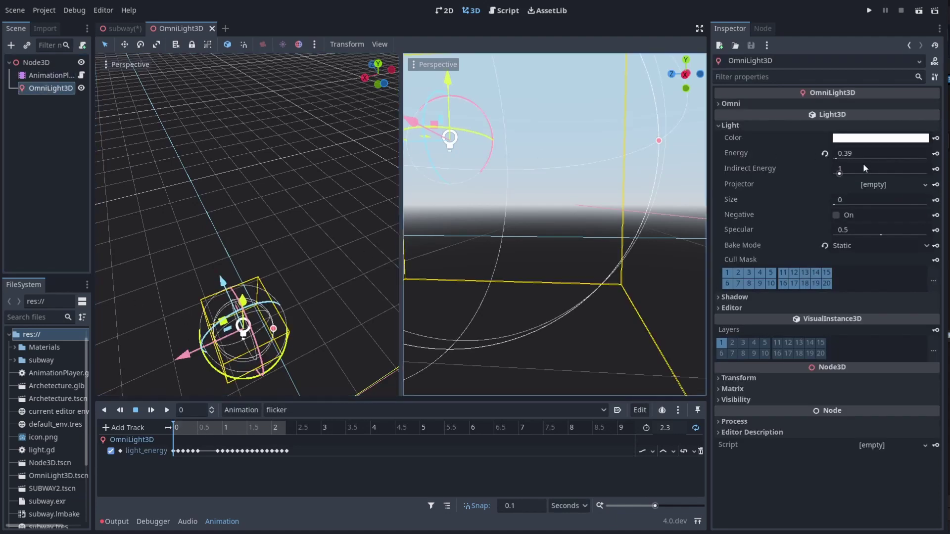
pyautogui.hotkey('ctrl', 's')
pyautogui.hotkey('ctrl', 'Tab')
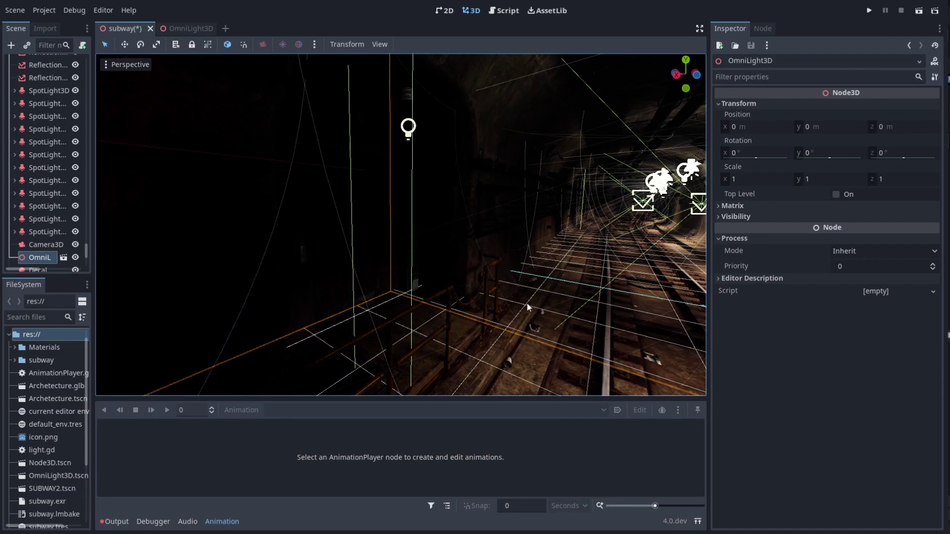
# - Deselect the omni light and bring the other Godot editor window forward
pyautogui.moveTo(401, 225); pyautogui.dragTo(401, 225, button='right')
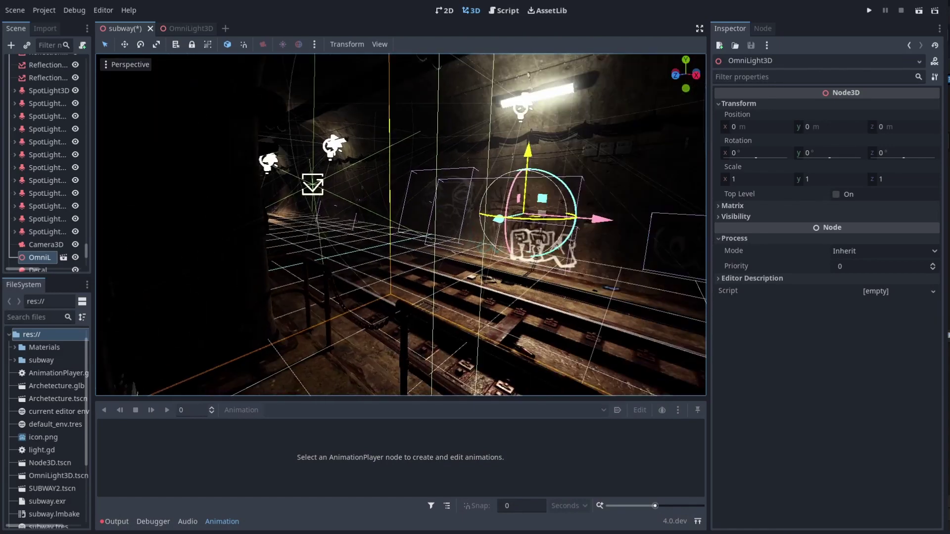
pyautogui.click(429, 294)
pyautogui.press('super+Tab')
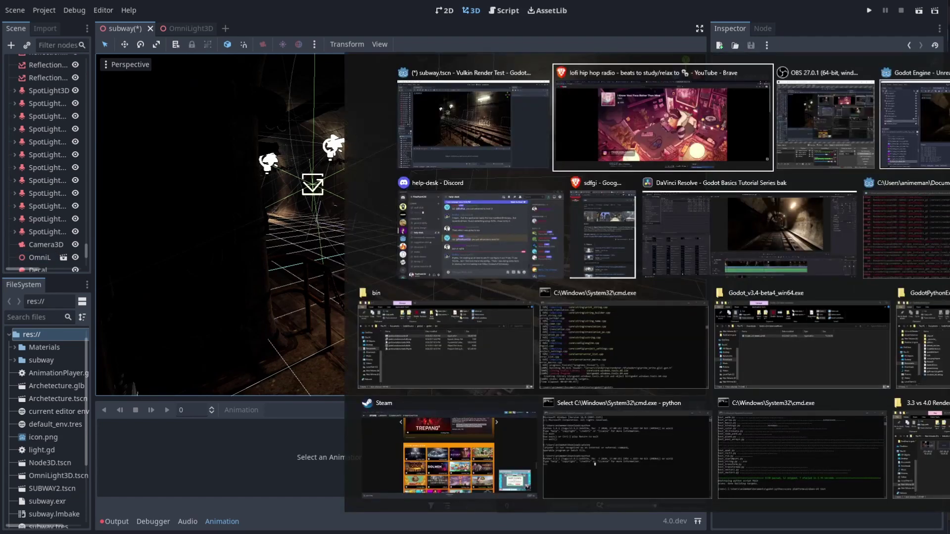
pyautogui.click(905, 233)
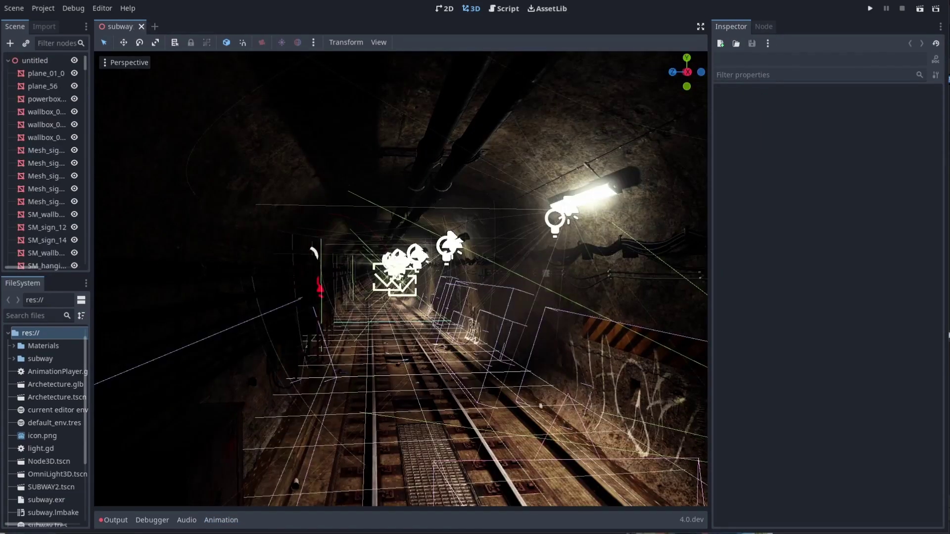
pyautogui.moveTo(438, 363)
pyautogui.mouseDown(button='right')
pyautogui.moveTo(425, 351)
pyautogui.moveTo(435, 362)
pyautogui.mouseUp(button='right')
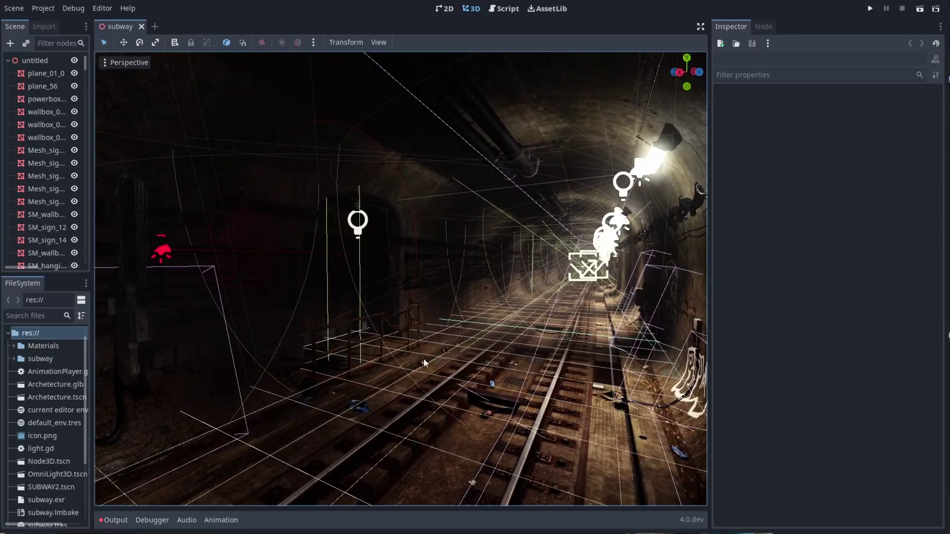
pyautogui.moveTo(459, 352); pyautogui.dragTo(390, 299, button='right')
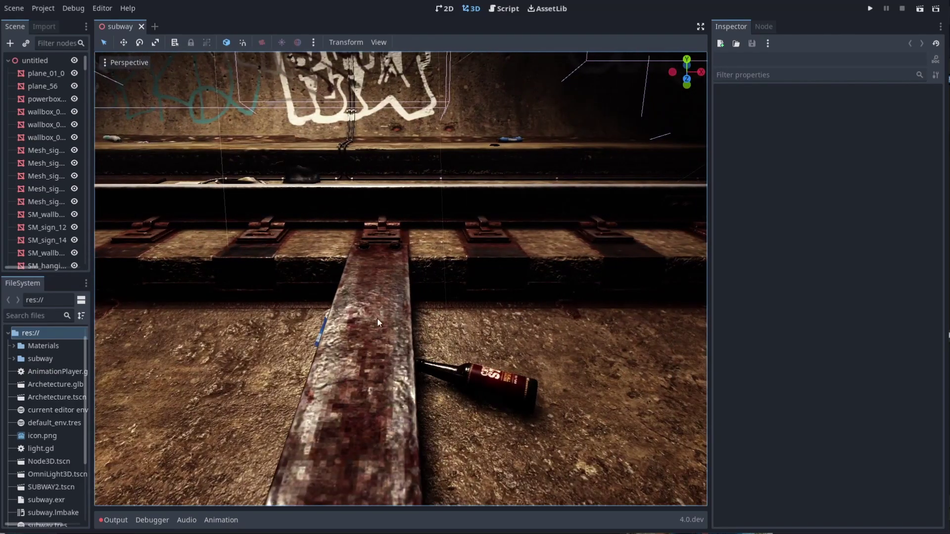
pyautogui.moveTo(376, 330); pyautogui.dragTo(385, 321, button='middle')
pyautogui.moveTo(361, 391); pyautogui.dragTo(368, 384, button='right')
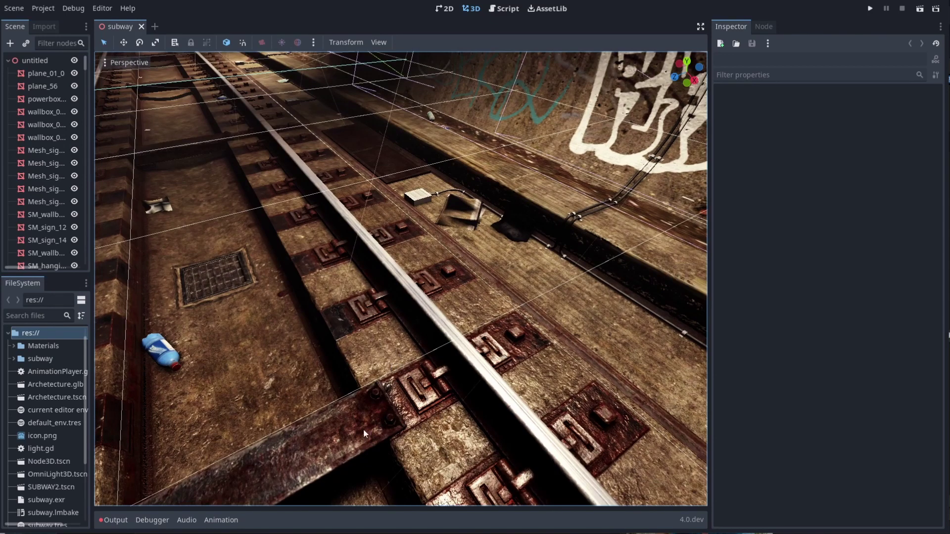
pyautogui.moveTo(361, 438); pyautogui.dragTo(194, 111, button='middle')
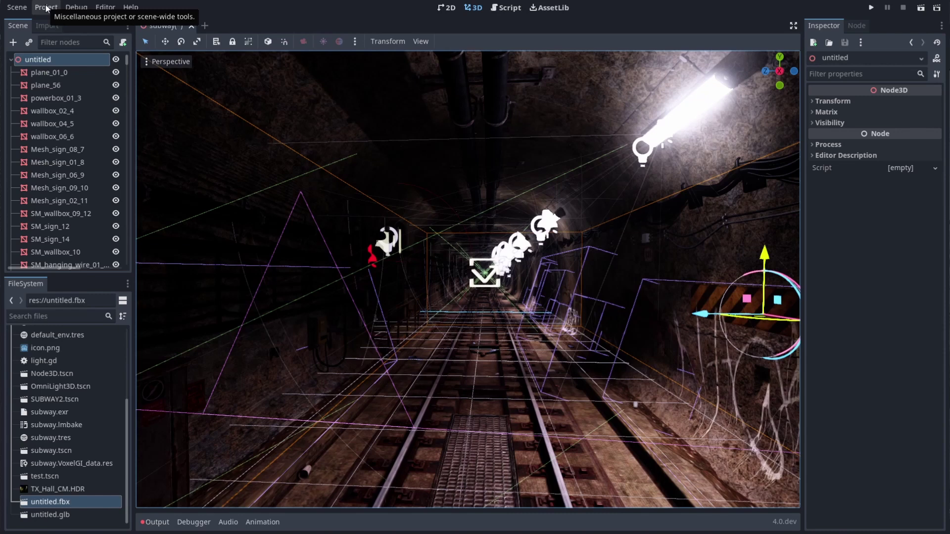
# - Open Project Settings with Advanced Settings switched off and move the dialog aside
pyautogui.click(46, 7)
pyautogui.click(50, 24)
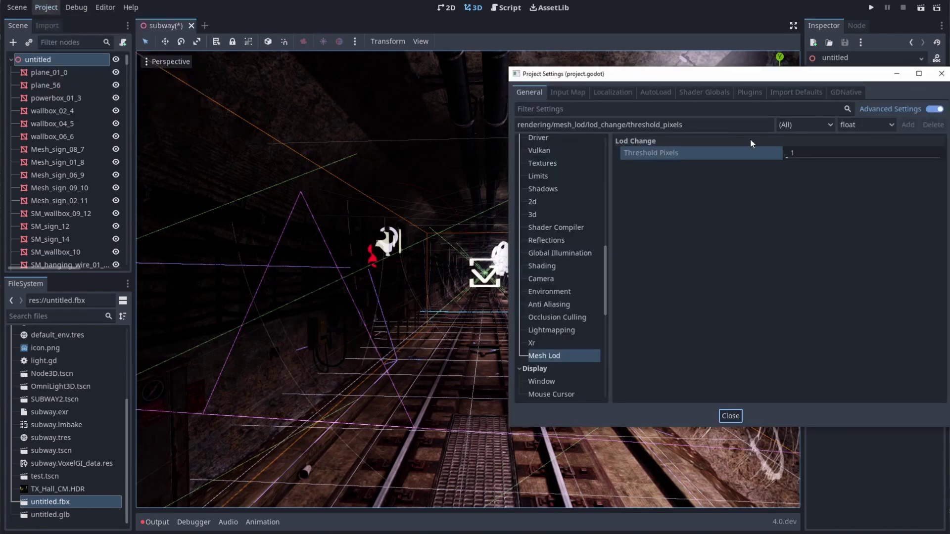
pyautogui.click(932, 109)
pyautogui.moveTo(867, 87); pyautogui.dragTo(627, 93)
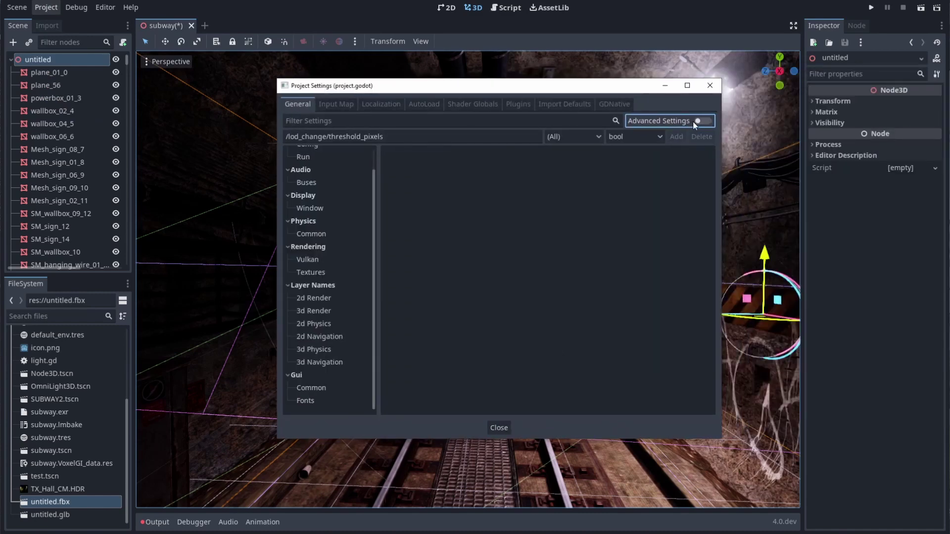
# - Browse the Rendering Vulkan settings, then the Rendering Textures settings
pyautogui.scroll(1, 331, 285)
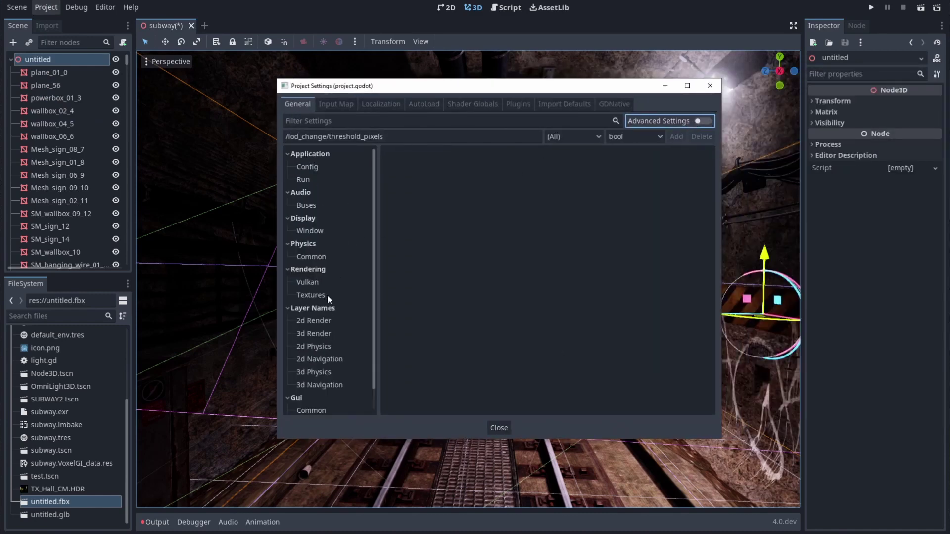
pyautogui.click(307, 282)
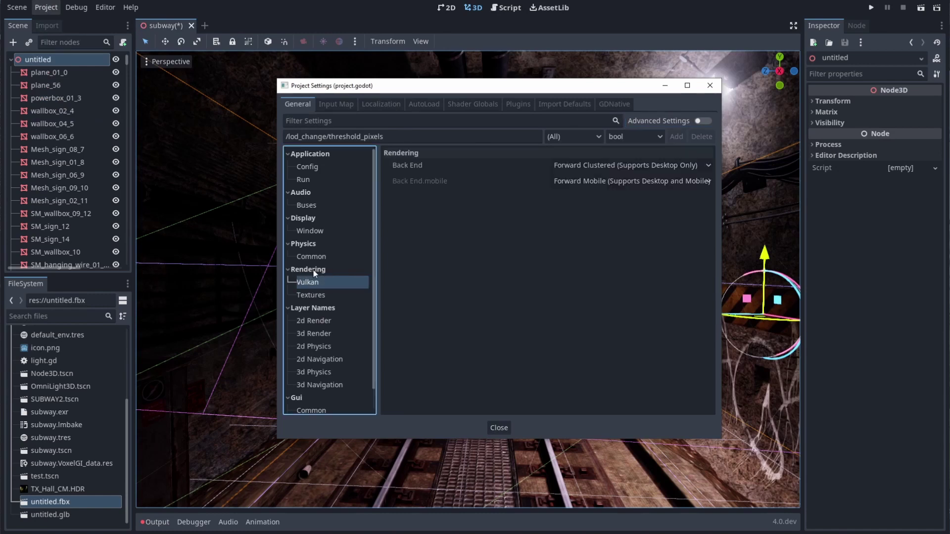
pyautogui.click(309, 295)
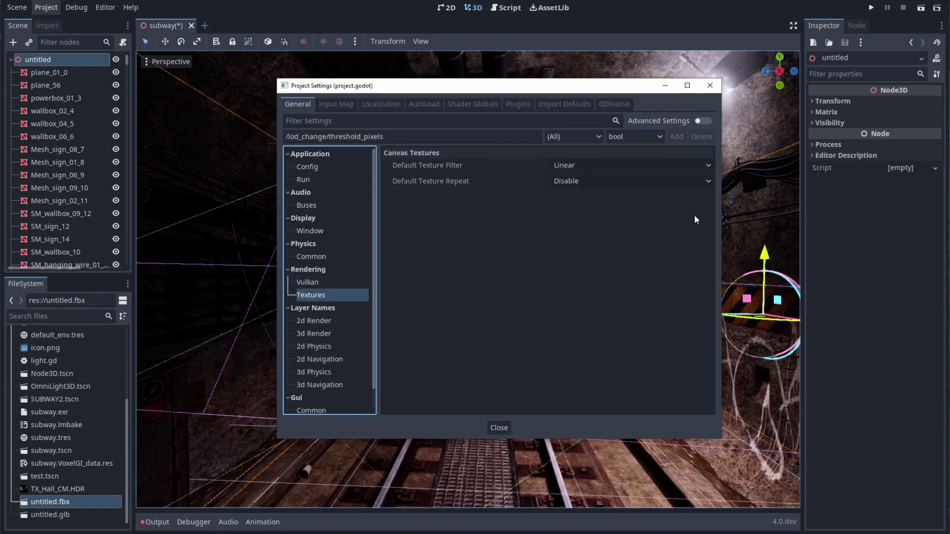
pyautogui.click(298, 285)
pyautogui.click(319, 296)
# - Turn Advanced Settings on and view Rendering Driver thread model choices, Vulkan and Textures settings
pyautogui.click(701, 120)
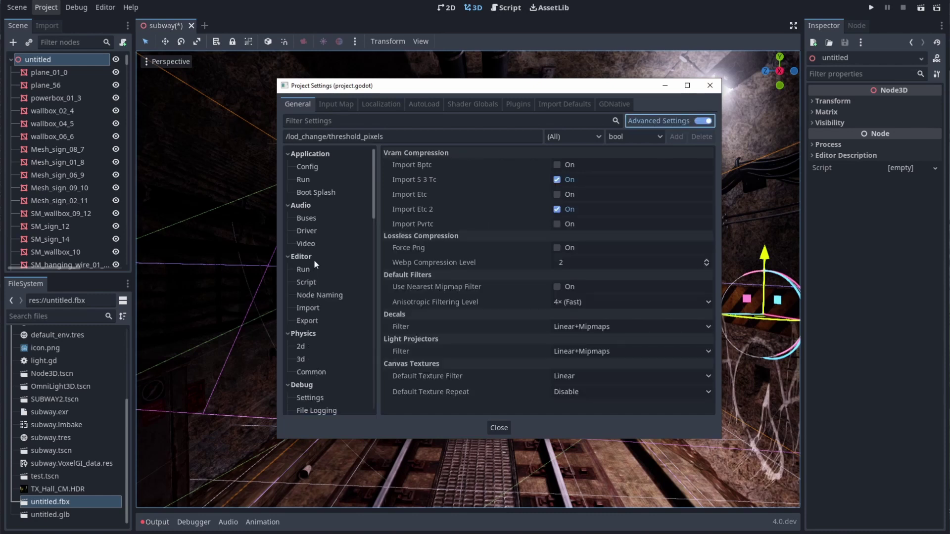
pyautogui.scroll(-8, 314, 260)
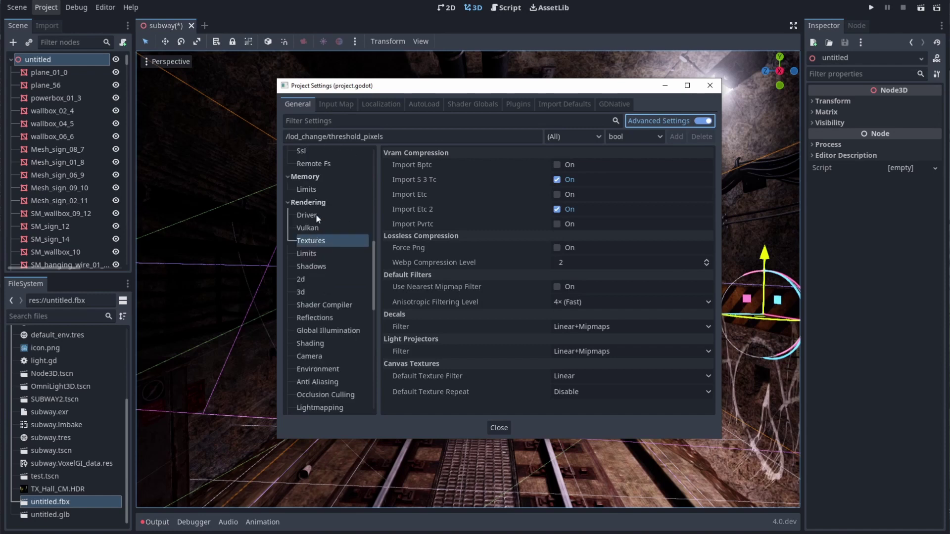
pyautogui.scroll(-2, 319, 220)
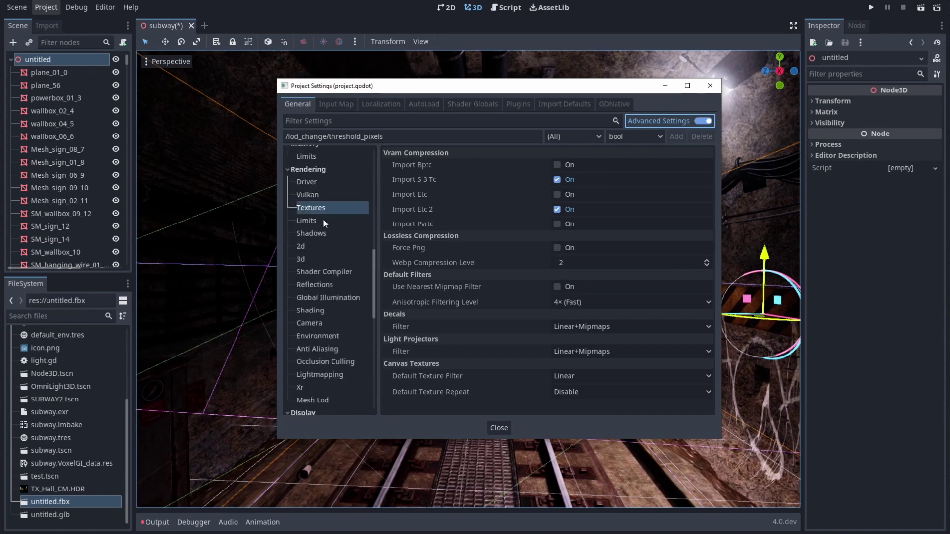
pyautogui.click(311, 182)
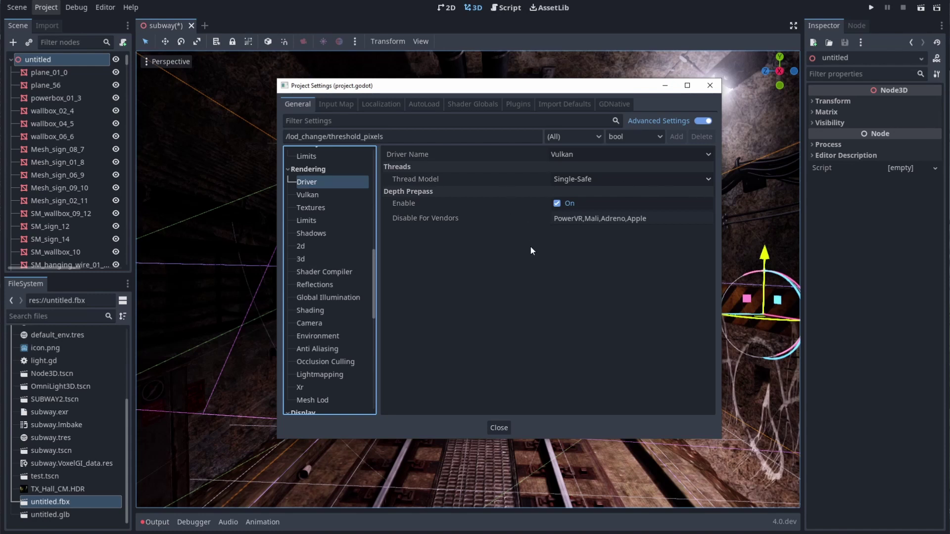
pyautogui.click(563, 182)
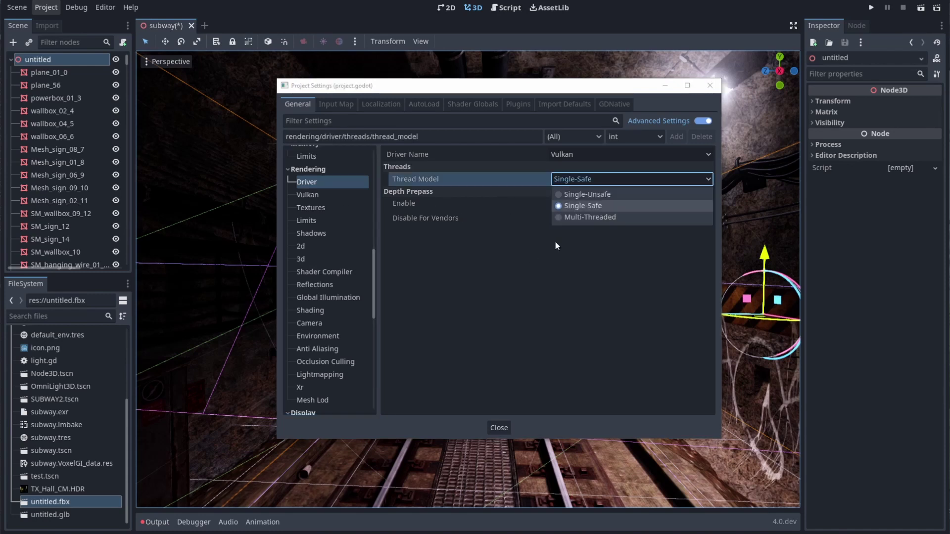
pyautogui.click(312, 195)
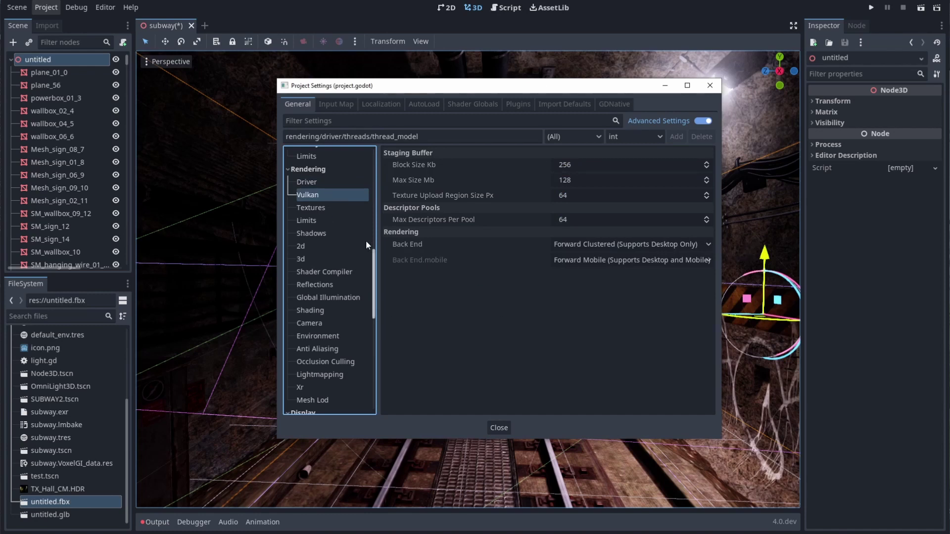
pyautogui.click(326, 210)
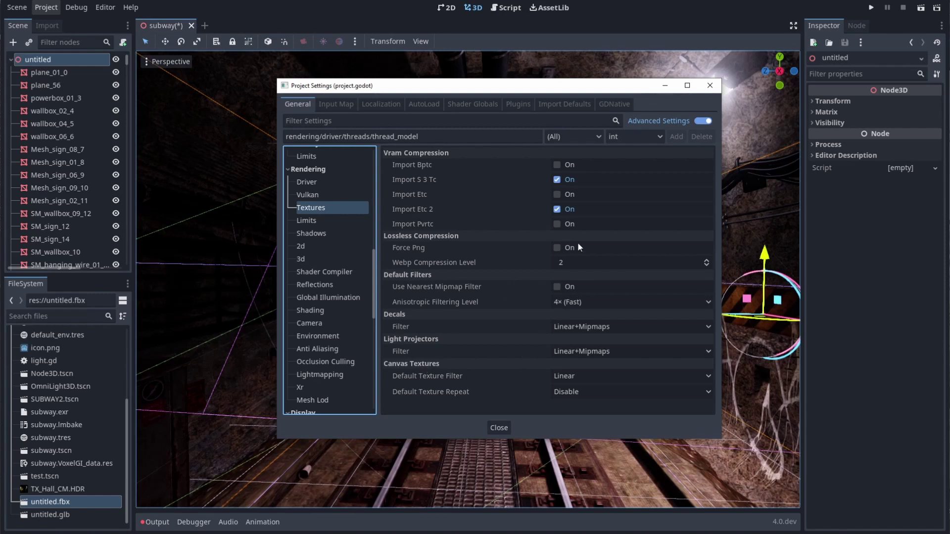
# - View the Rendering Limits settings, then read through the Shadows options
pyautogui.click(330, 222)
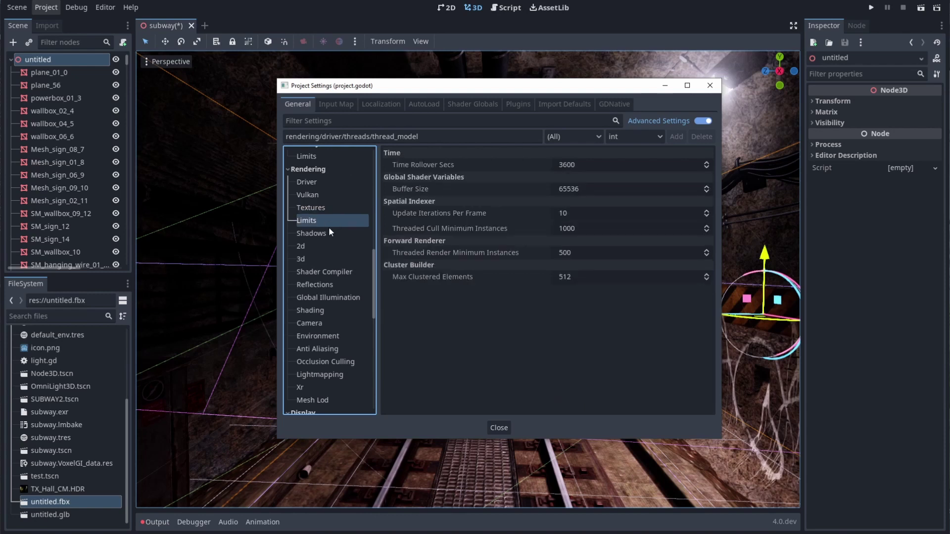
pyautogui.click(318, 233)
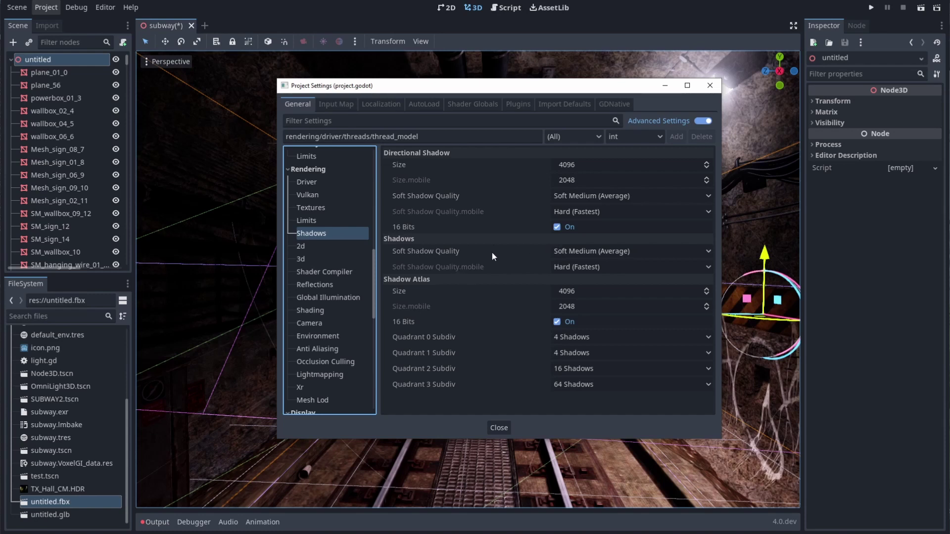
pyautogui.moveTo(492, 256)
# - View the Rendering 2d and 3d settings, including viewport Scale, then Shader Compiler
pyautogui.click(314, 246)
pyautogui.click(308, 259)
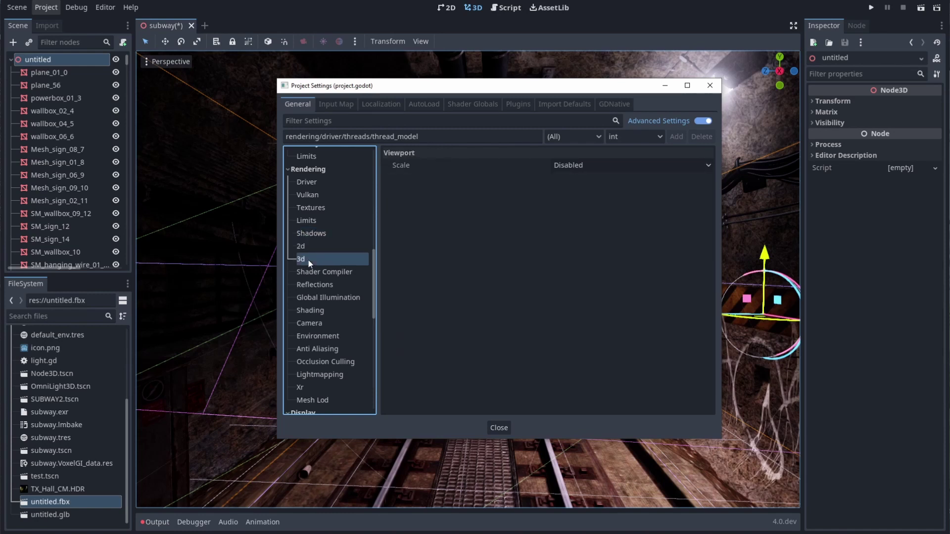
pyautogui.click(308, 251)
pyautogui.click(305, 255)
pyautogui.click(324, 273)
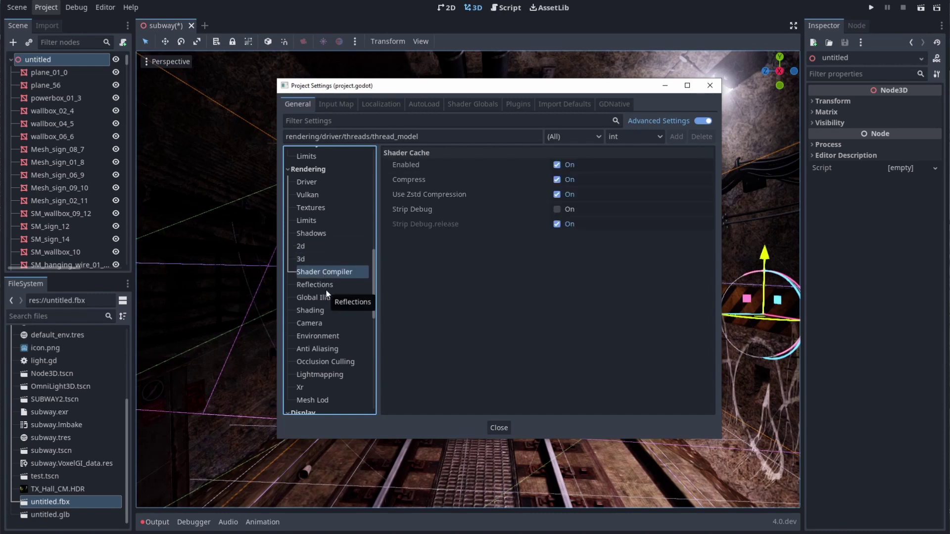
# - Step through Reflections, Global Illumination, Shading, Camera, Environment and Anti Aliasing settings
pyautogui.click(325, 290)
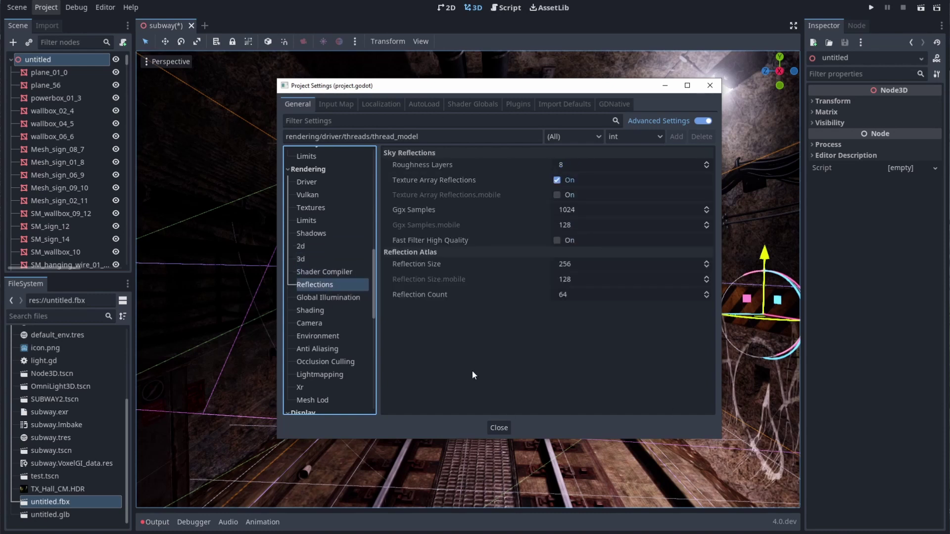
pyautogui.click(339, 301)
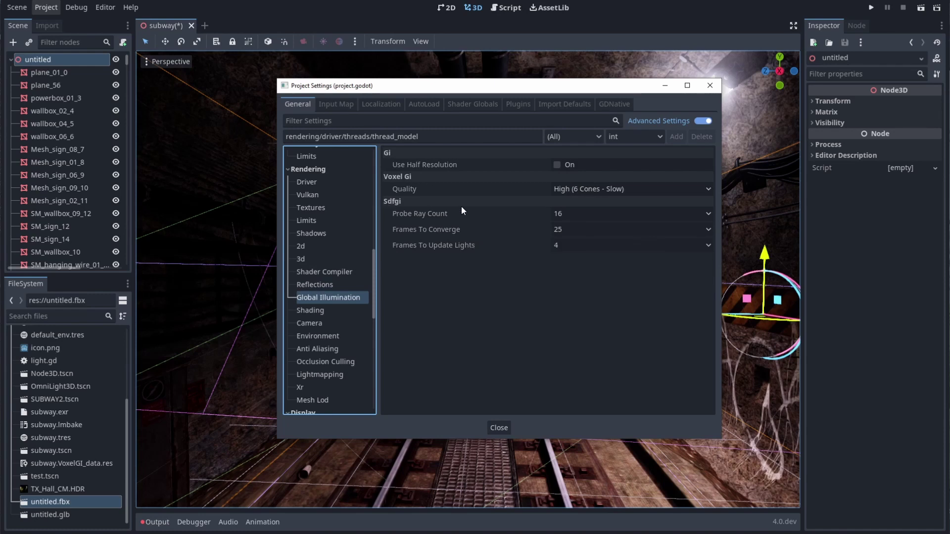
pyautogui.click(318, 313)
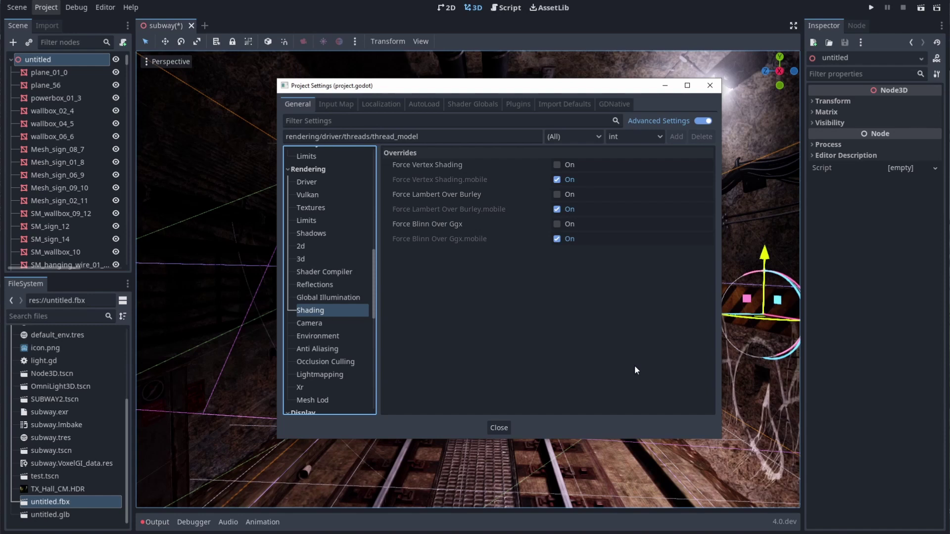
pyautogui.click(321, 328)
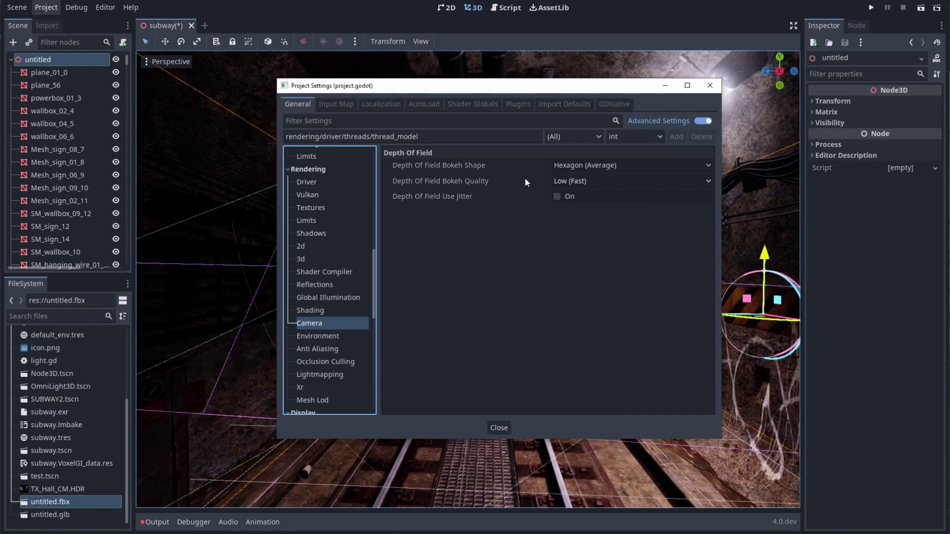
pyautogui.click(328, 340)
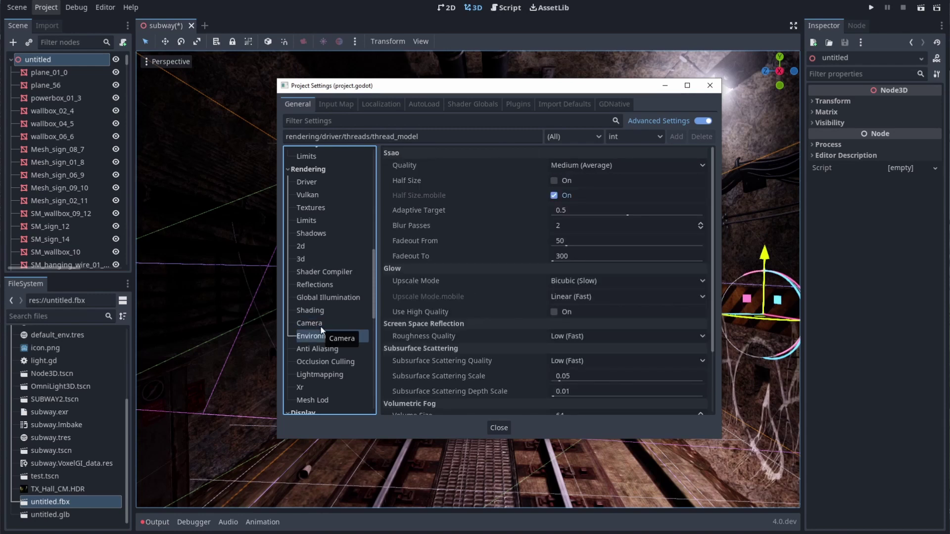
pyautogui.scroll(-2, 551, 356)
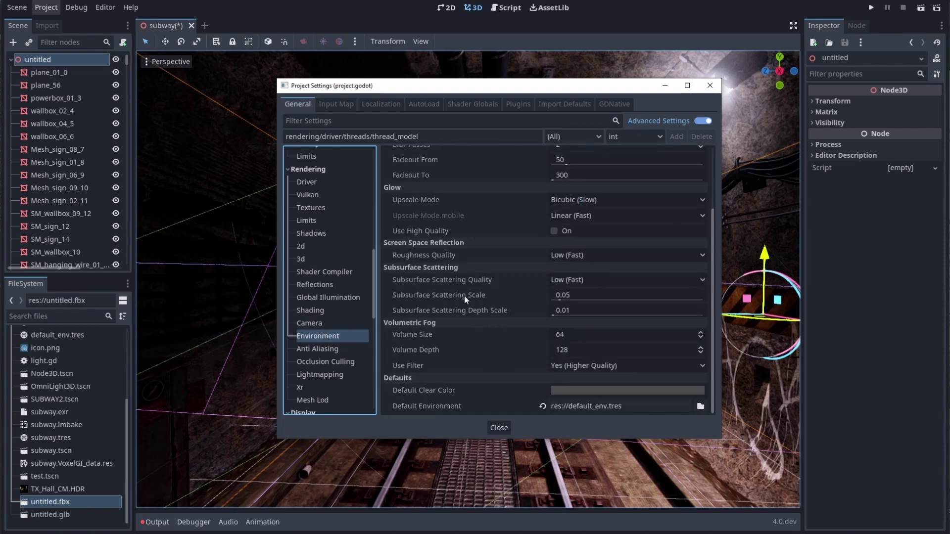
pyautogui.click(454, 282)
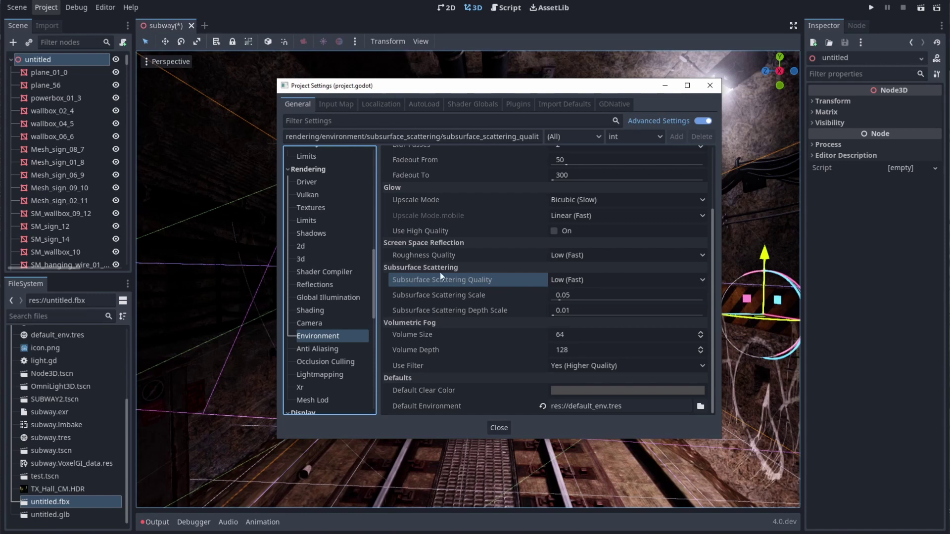
pyautogui.click(313, 350)
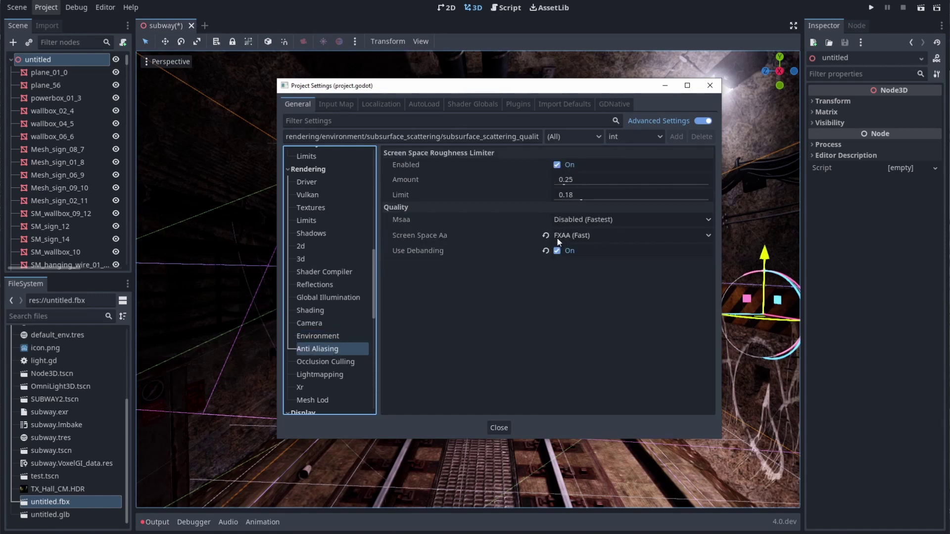
# - Compare the tunnel with Screen Space AA Disabled, restore FXAA (Fast) with debanding, view Occlusion Culling
pyautogui.moveTo(493, 91); pyautogui.dragTo(797, 131)
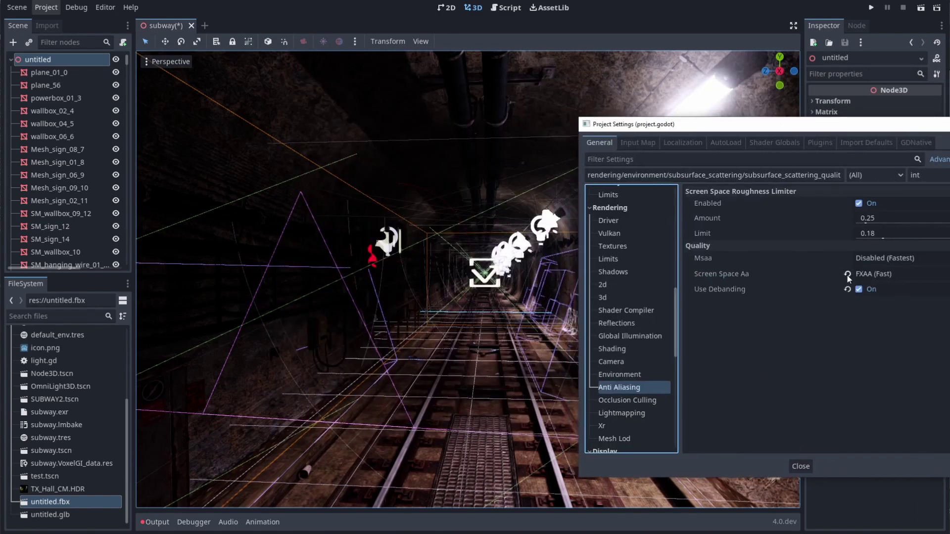
pyautogui.click(847, 276)
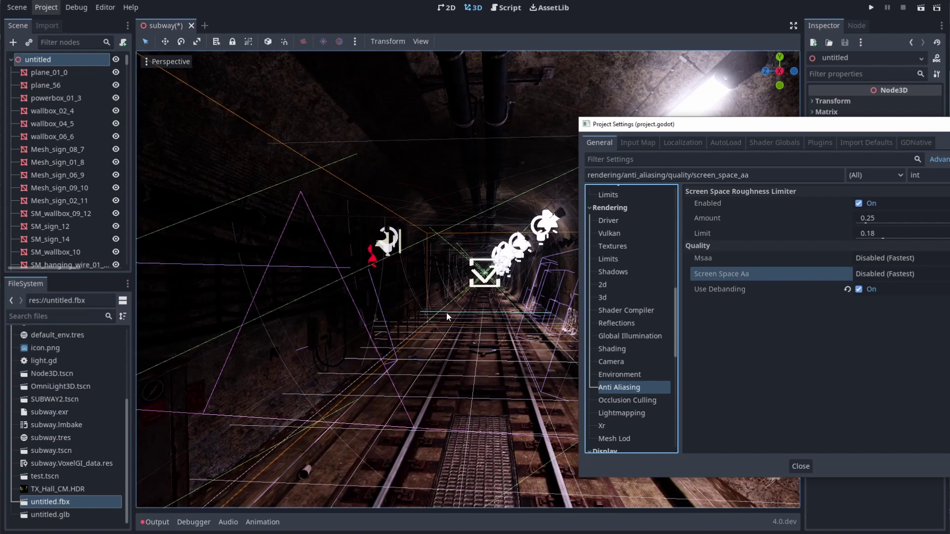
pyautogui.click(857, 290)
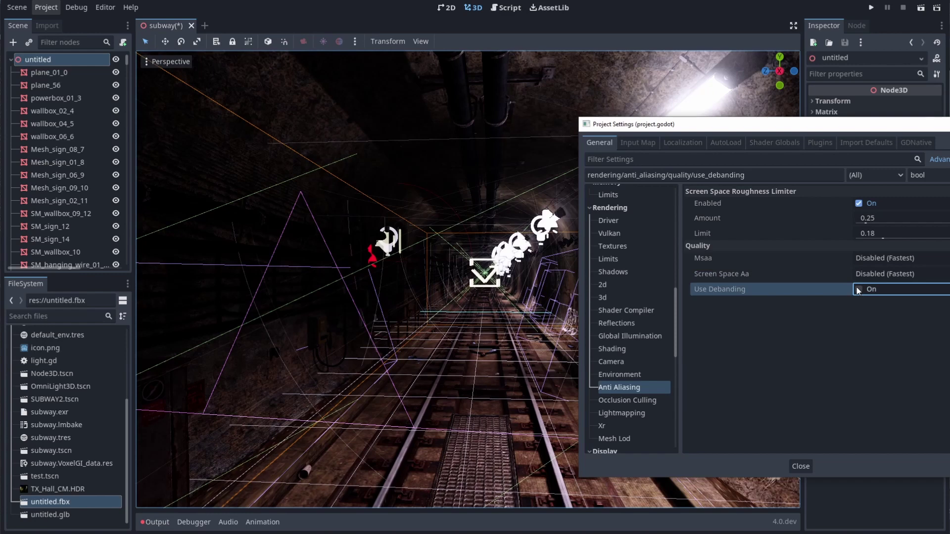
pyautogui.click(856, 288)
pyautogui.click(855, 275)
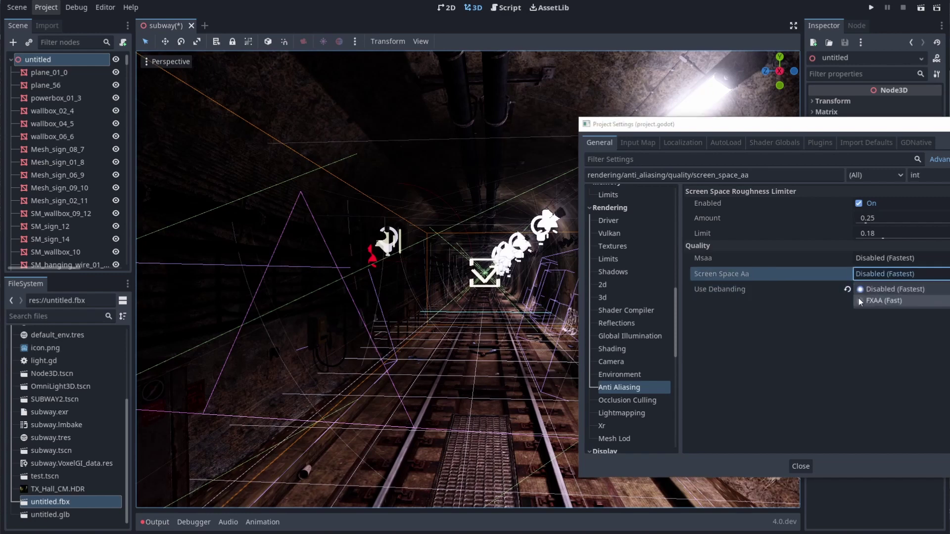
pyautogui.click(859, 301)
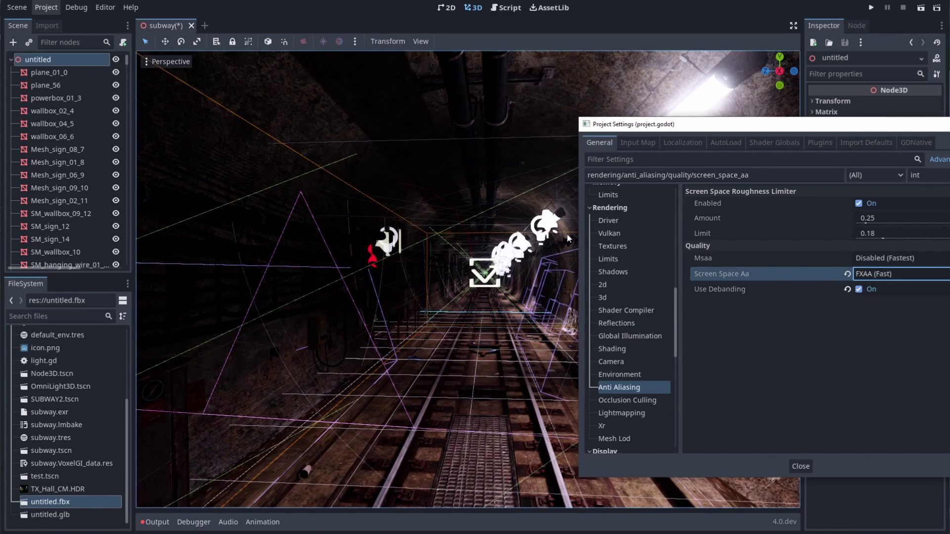
pyautogui.click(643, 401)
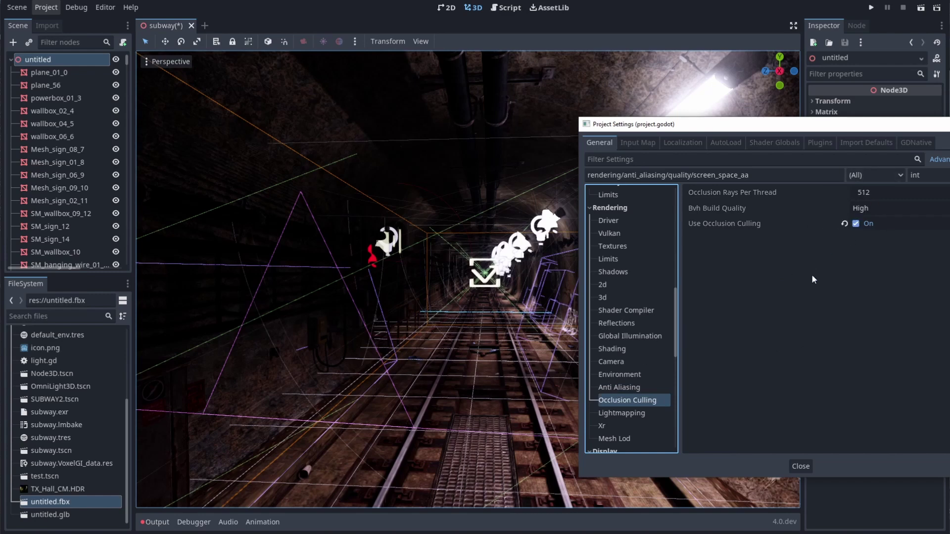
# - View the Lightmapping, XR and Mesh LOD settings, where Threshold Pixels is 1
pyautogui.click(621, 414)
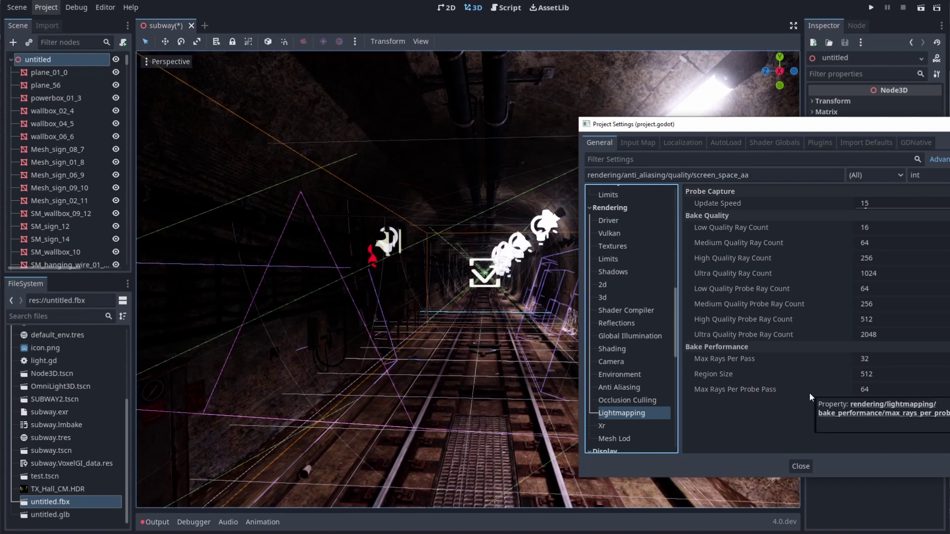
pyautogui.click(622, 428)
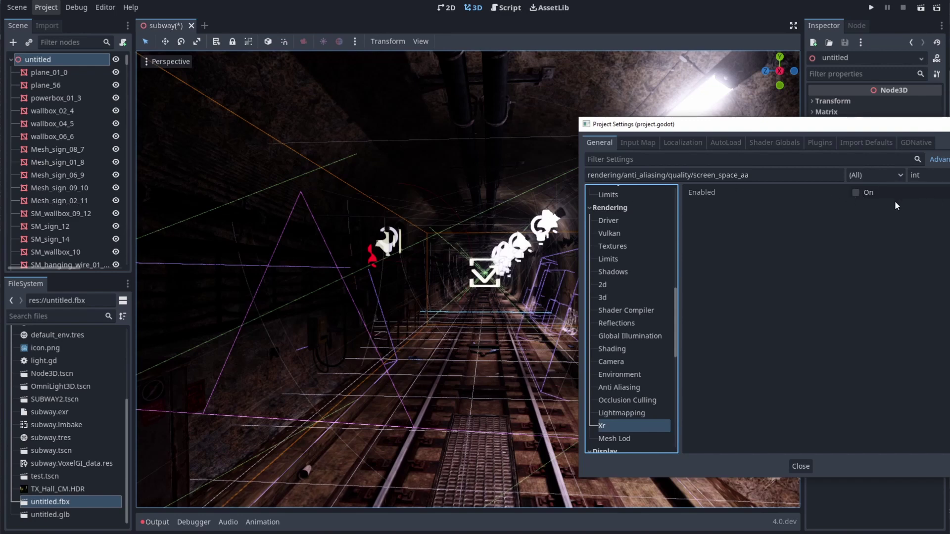
pyautogui.click(632, 440)
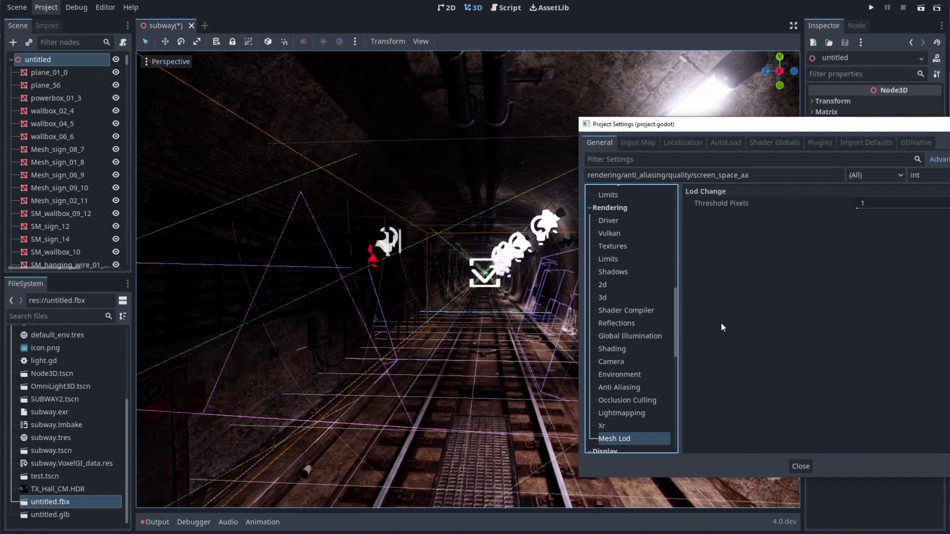
# - Close the Project Settings window
pyautogui.click(802, 466)
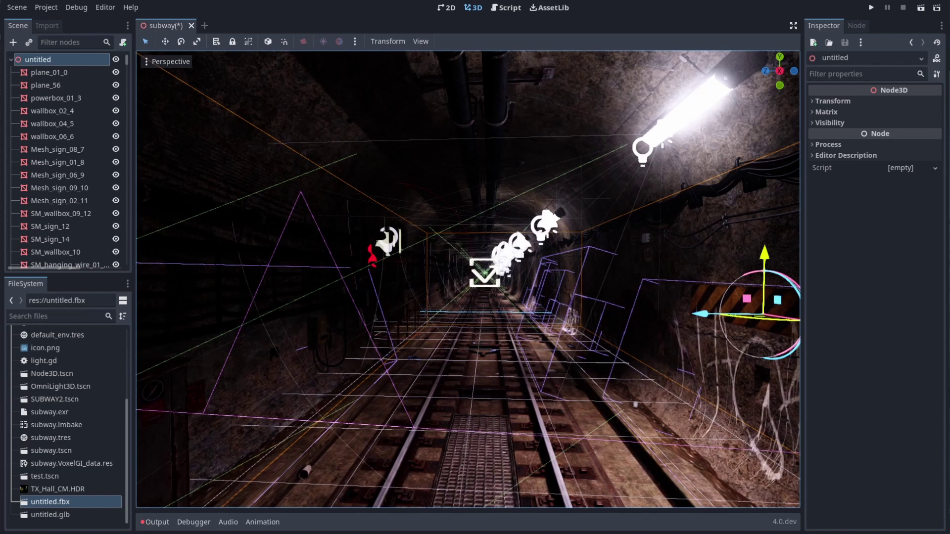
# - Switch to the console window streaming red shadow atlas and missing sky errors
pyautogui.hotkey('alt', 'Tab')
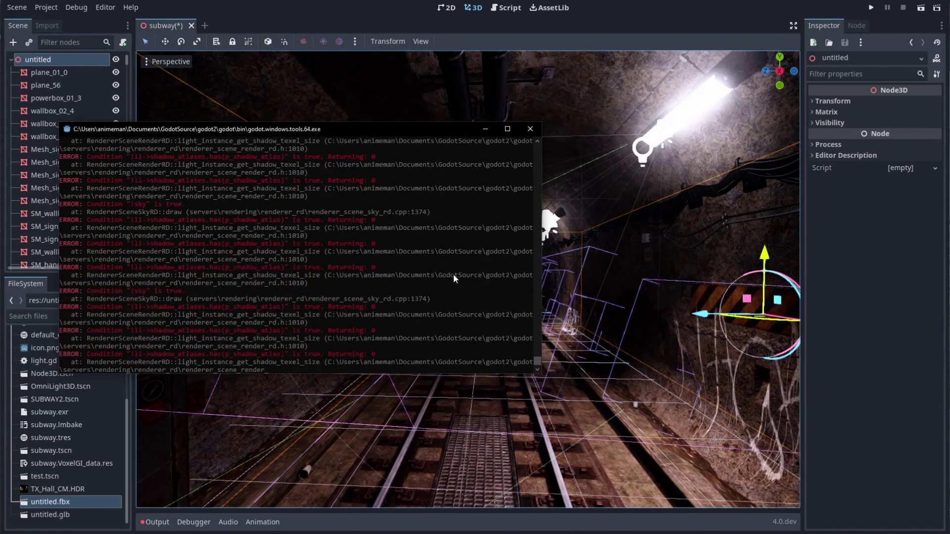
# - Return to the Godot editor showing the full subway tunnel scene
pyautogui.click(686, 31)
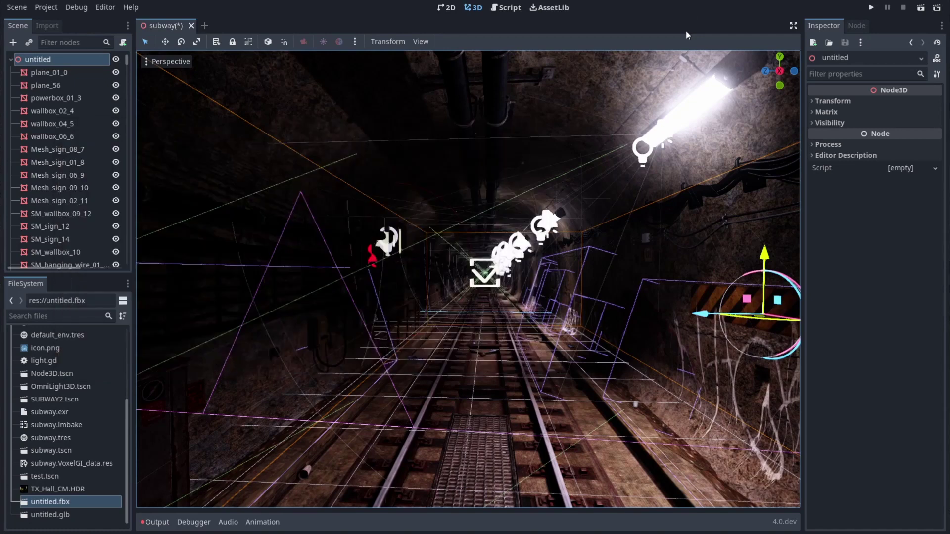